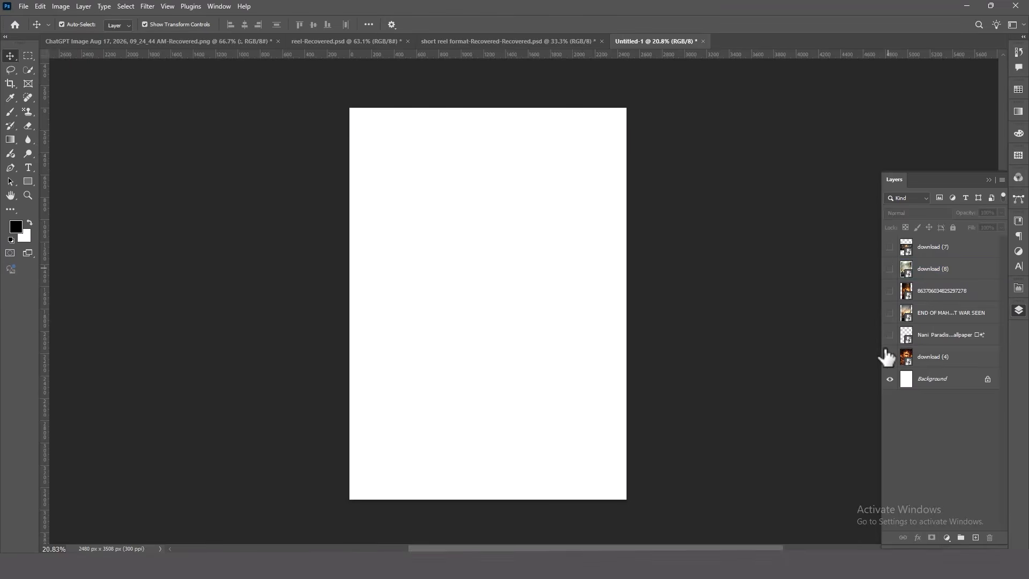
Show the download (4) fire altar layer and mask out its upper part down to the ground fire with a soft 1200 px black brush
{"action": "left_click", "coordinate": [889, 358]}
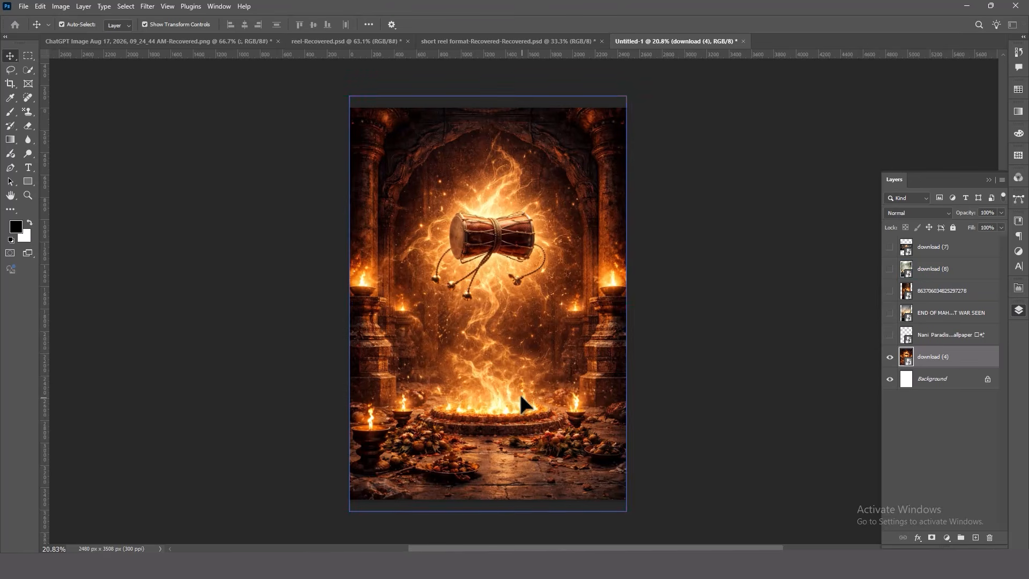
{"action": "left_click_drag", "start_coordinate": [523, 406], "coordinate": [522, 402]}
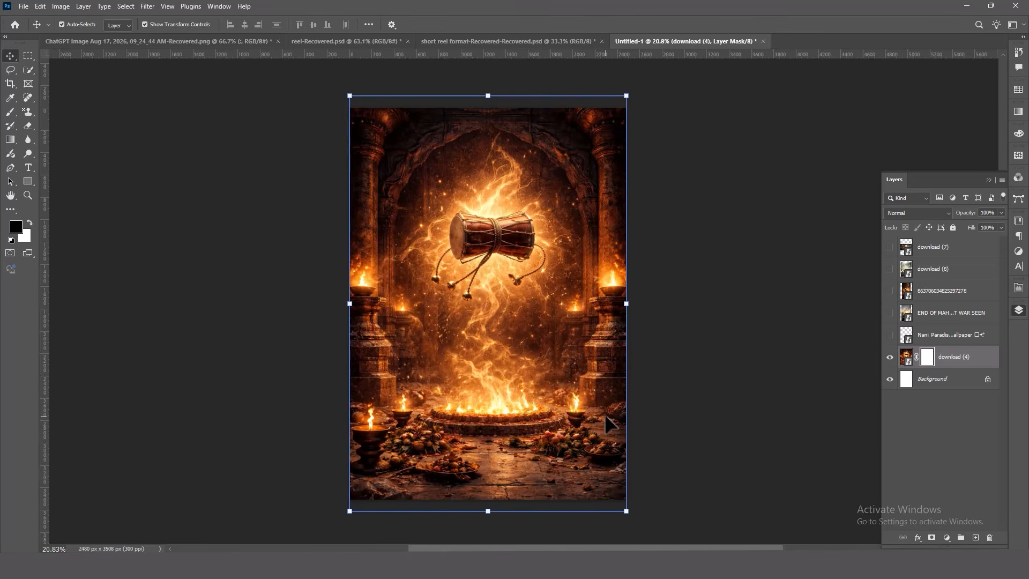
{"action": "key", "text": "b"}
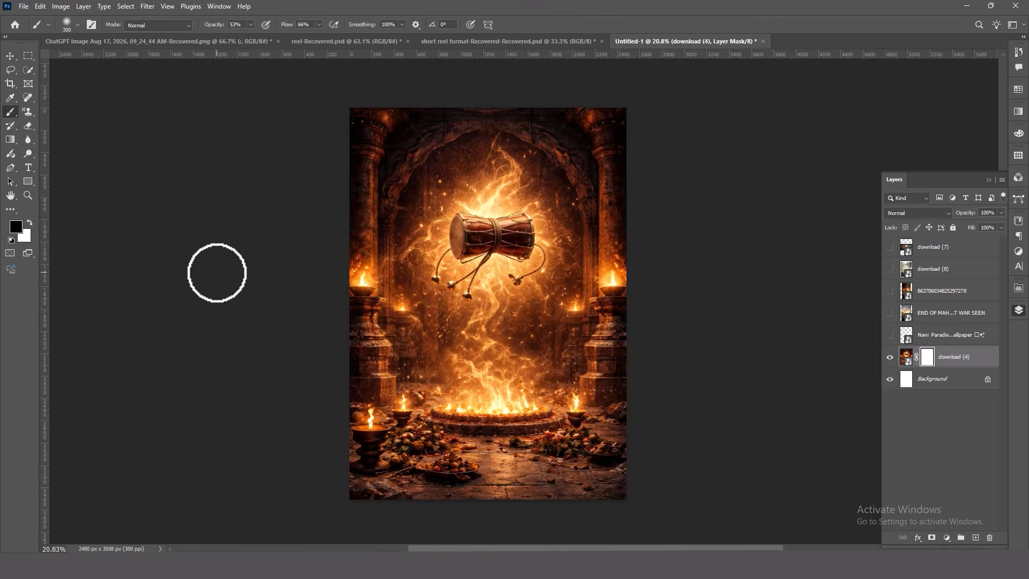
{"action": "key", "text": "bracketright"}
{"action": "key", "text": "bracketright"}
{"action": "key", "text": "bracketright"}
{"action": "key", "text": "bracketright"}
{"action": "key", "text": "bracketright"}
{"action": "key", "text": "bracketright"}
{"action": "key", "text": "bracketright"}
{"action": "key", "text": "bracketright"}
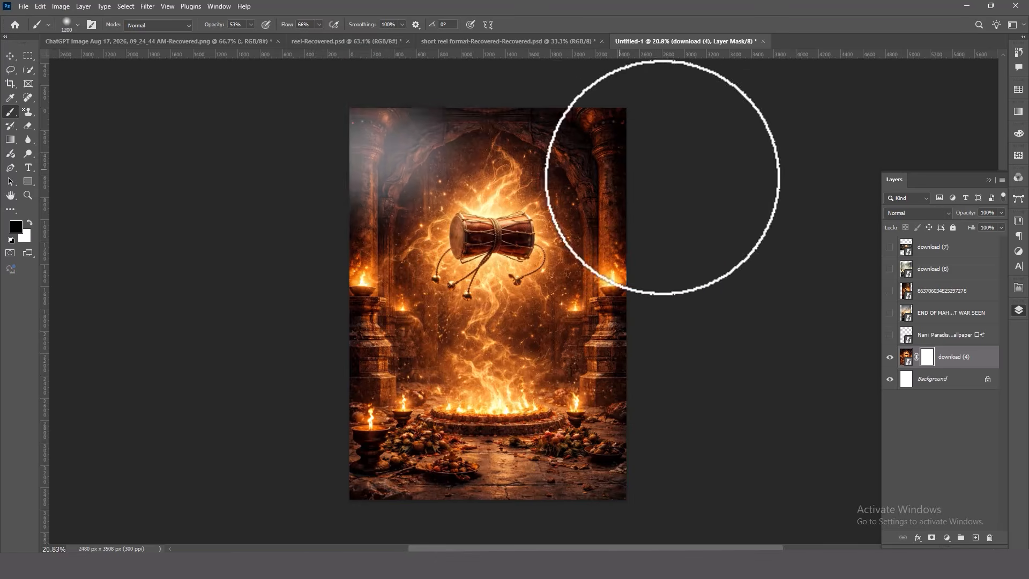
{"action": "mouse_move", "coordinate": [661, 172]}
{"action": "left_mouse_down"}
{"action": "mouse_move", "coordinate": [500, 154]}
{"action": "mouse_move", "coordinate": [593, 138]}
{"action": "mouse_move", "coordinate": [436, 179]}
{"action": "mouse_move", "coordinate": [394, 202]}
{"action": "mouse_move", "coordinate": [366, 243]}
{"action": "mouse_move", "coordinate": [363, 316]}
{"action": "mouse_move", "coordinate": [373, 319]}
{"action": "mouse_move", "coordinate": [423, 318]}
{"action": "mouse_move", "coordinate": [374, 155]}
{"action": "mouse_move", "coordinate": [335, 287]}
{"action": "mouse_move", "coordinate": [416, 183]}
{"action": "mouse_move", "coordinate": [383, 217]}
{"action": "mouse_move", "coordinate": [361, 267]}
{"action": "mouse_move", "coordinate": [361, 136]}
{"action": "mouse_move", "coordinate": [625, 131]}
{"action": "mouse_move", "coordinate": [597, 326]}
{"action": "mouse_move", "coordinate": [616, 231]}
{"action": "mouse_move", "coordinate": [616, 156]}
{"action": "mouse_move", "coordinate": [605, 275]}
{"action": "mouse_move", "coordinate": [565, 218]}
{"action": "mouse_move", "coordinate": [510, 176]}
{"action": "mouse_move", "coordinate": [449, 174]}
{"action": "mouse_move", "coordinate": [370, 217]}
{"action": "mouse_move", "coordinate": [578, 251]}
{"action": "mouse_move", "coordinate": [463, 304]}
{"action": "mouse_move", "coordinate": [492, 268]}
{"action": "mouse_move", "coordinate": [538, 246]}
{"action": "mouse_move", "coordinate": [380, 279]}
{"action": "mouse_move", "coordinate": [476, 222]}
{"action": "mouse_move", "coordinate": [524, 217]}
{"action": "mouse_move", "coordinate": [535, 311]}
{"action": "left_mouse_up"}
{"action": "mouse_move", "coordinate": [183, 297]}
{"action": "left_mouse_down"}
{"action": "mouse_move", "coordinate": [388, 299]}
{"action": "mouse_move", "coordinate": [371, 248]}
{"action": "mouse_move", "coordinate": [364, 133]}
{"action": "mouse_move", "coordinate": [388, 103]}
{"action": "mouse_move", "coordinate": [586, 136]}
{"action": "mouse_move", "coordinate": [603, 272]}
{"action": "mouse_move", "coordinate": [605, 258]}
{"action": "mouse_move", "coordinate": [491, 226]}
{"action": "mouse_move", "coordinate": [510, 147]}
{"action": "mouse_move", "coordinate": [451, 149]}
{"action": "mouse_move", "coordinate": [604, 166]}
{"action": "mouse_move", "coordinate": [461, 162]}
{"action": "mouse_move", "coordinate": [438, 236]}
{"action": "mouse_move", "coordinate": [488, 262]}
{"action": "mouse_move", "coordinate": [606, 248]}
{"action": "left_mouse_up"}
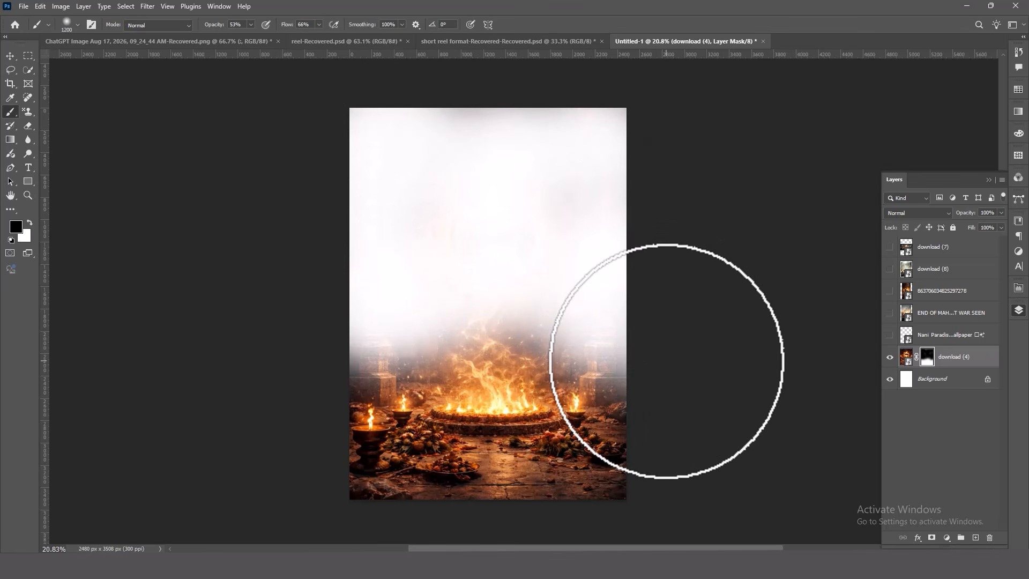
{"action": "mouse_move", "coordinate": [541, 226]}
{"action": "left_mouse_down"}
{"action": "mouse_move", "coordinate": [308, 233]}
{"action": "mouse_move", "coordinate": [393, 215]}
{"action": "mouse_move", "coordinate": [453, 221]}
{"action": "mouse_move", "coordinate": [452, 140]}
{"action": "left_mouse_up"}
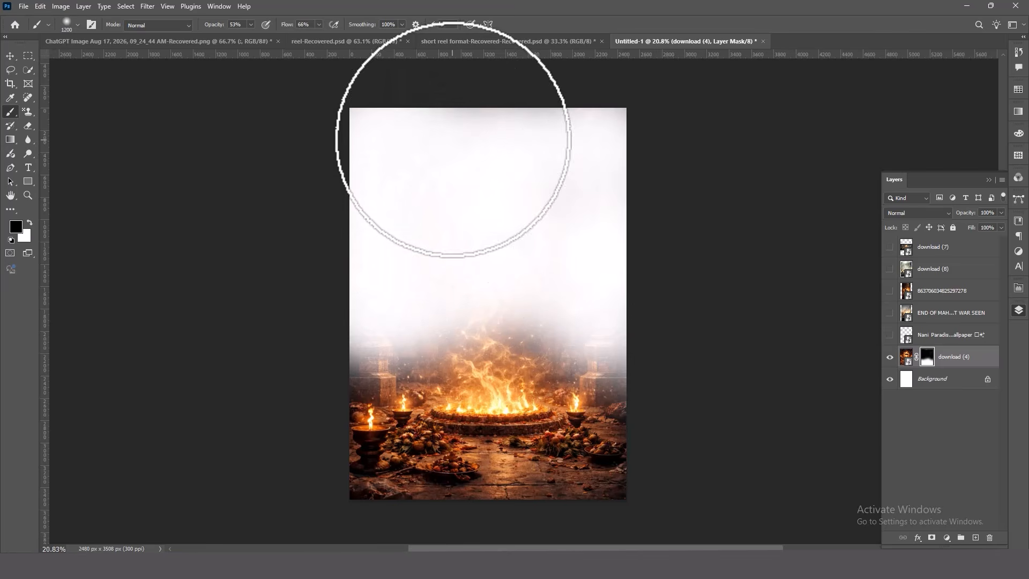
Show the Nani Paradise layer with the seated man and dog over the fire altar
{"action": "left_click", "coordinate": [889, 334]}
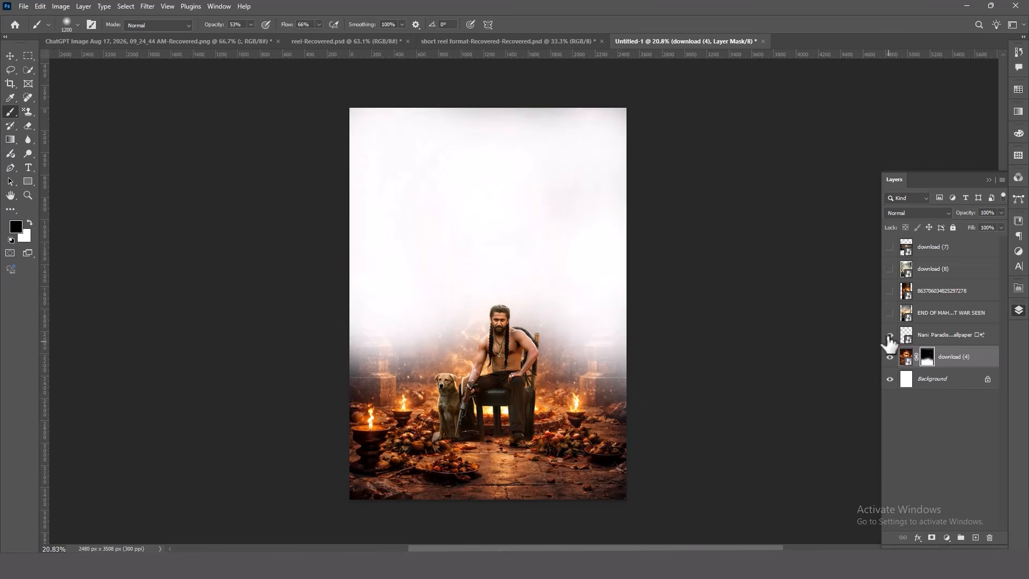
{"action": "left_click", "coordinate": [4, 55]}
{"action": "left_click", "coordinate": [493, 403]}
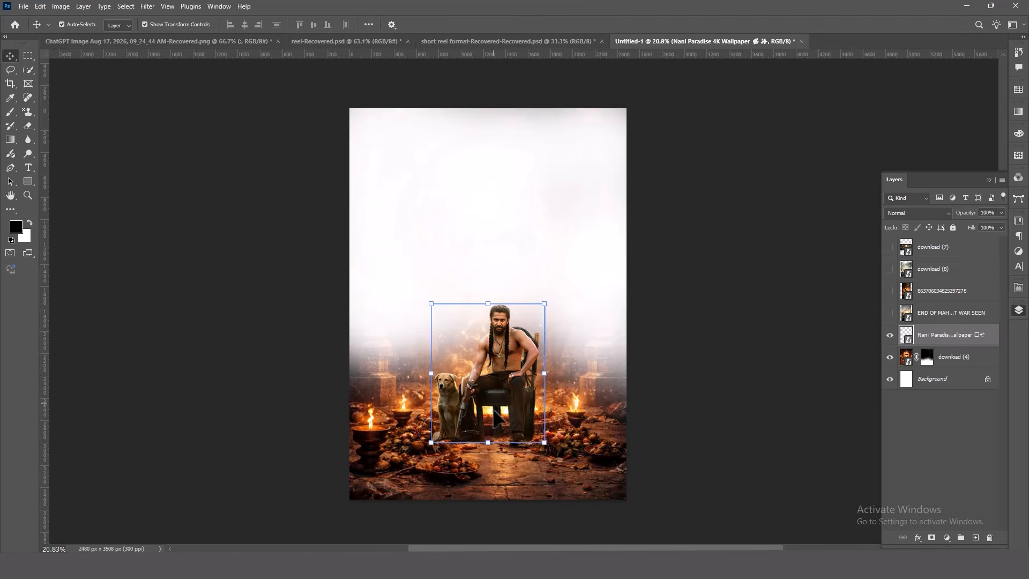
{"action": "left_click", "coordinate": [718, 470]}
{"action": "left_click", "coordinate": [548, 426]}
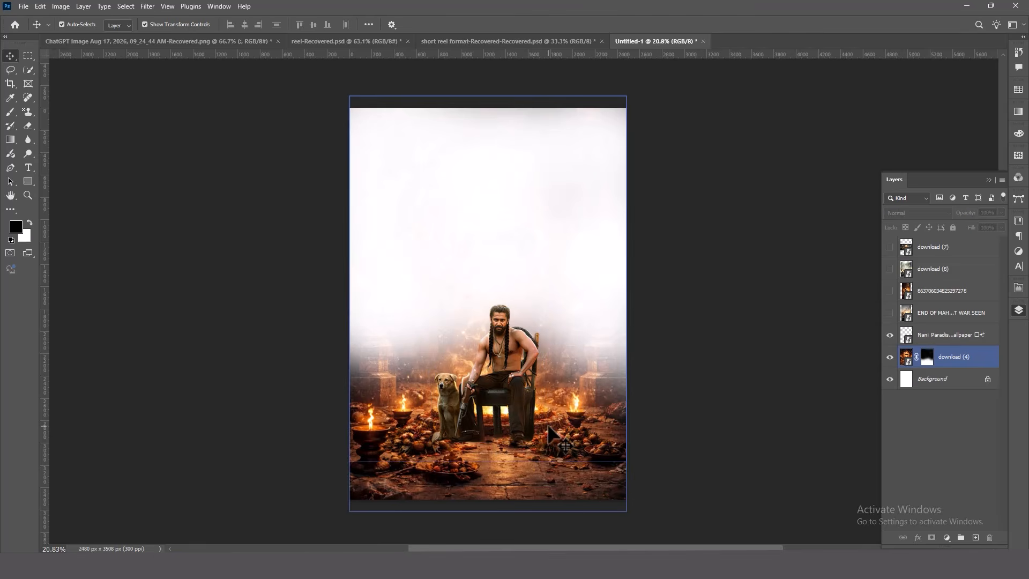
{"action": "left_click", "coordinate": [507, 384]}
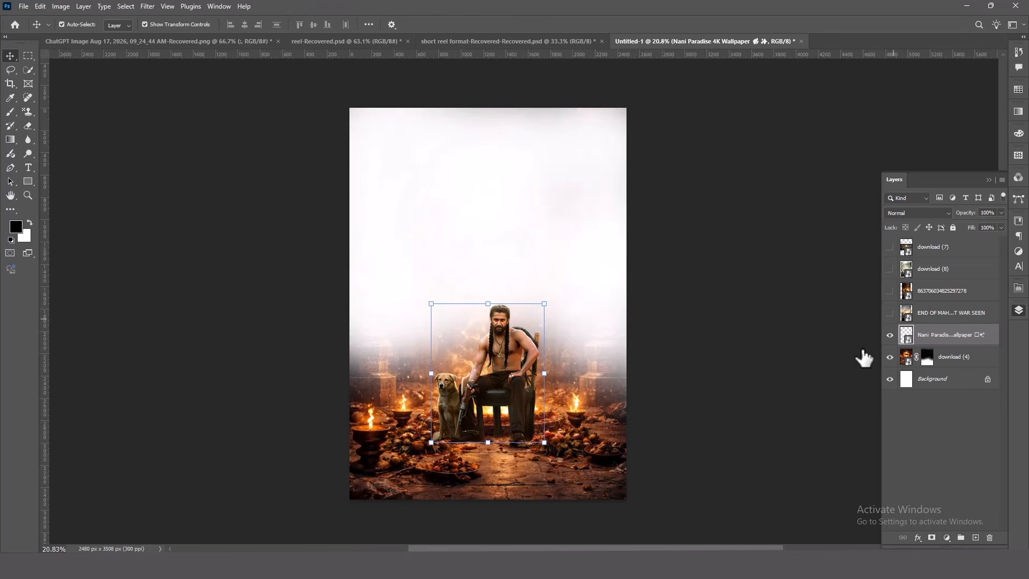
{"action": "left_click", "coordinate": [714, 437]}
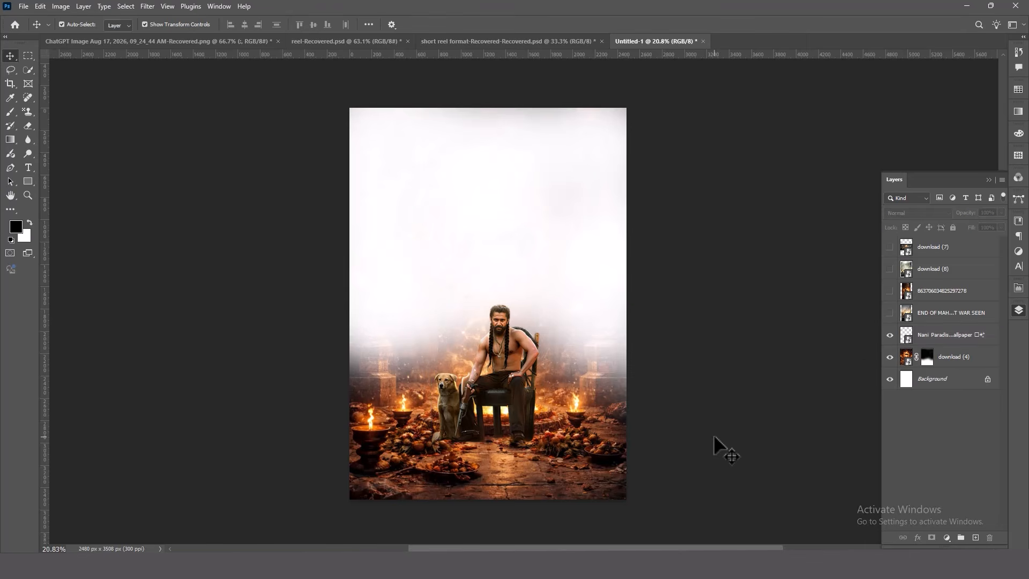
Show the download (7) explosion layer and scale it to about 209.5% so it covers the whole canvas
{"action": "left_click", "coordinate": [889, 248]}
{"action": "left_click", "coordinate": [889, 248]}
{"action": "left_click", "coordinate": [889, 247]}
{"action": "left_click", "coordinate": [900, 250]}
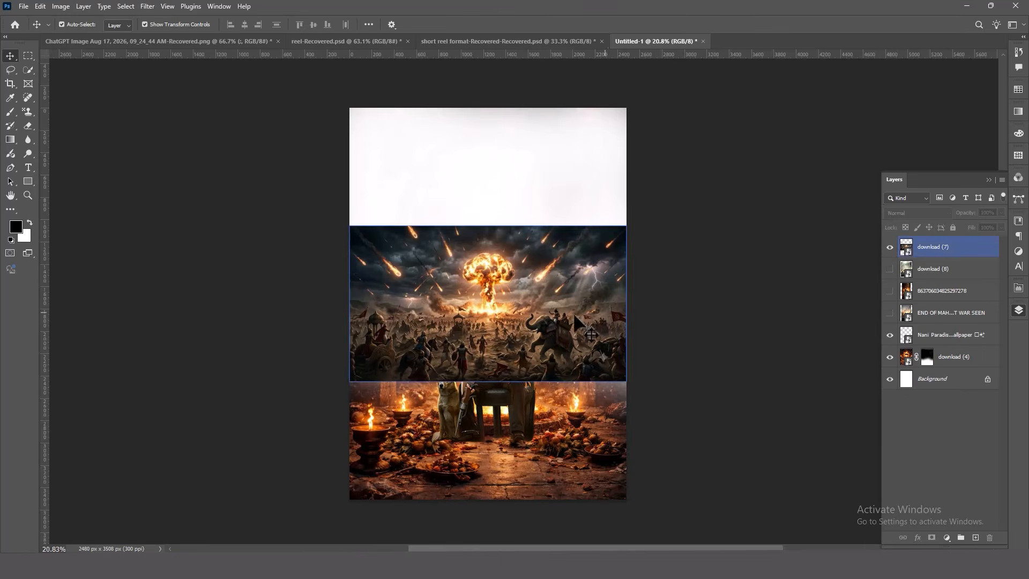
{"action": "left_click_drag", "start_coordinate": [488, 380], "coordinate": [507, 520]}
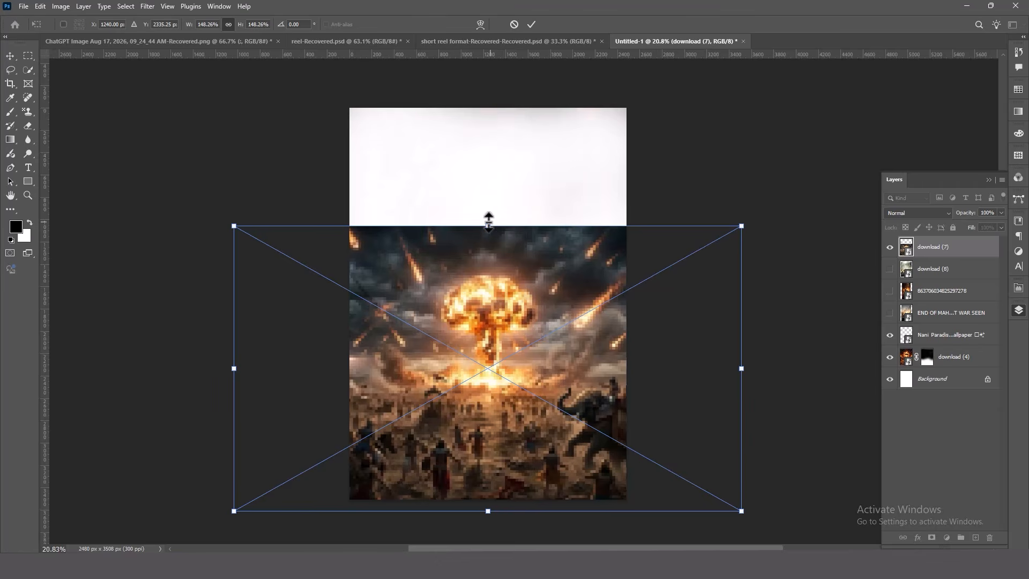
{"action": "left_click_drag", "start_coordinate": [488, 223], "coordinate": [492, 107]}
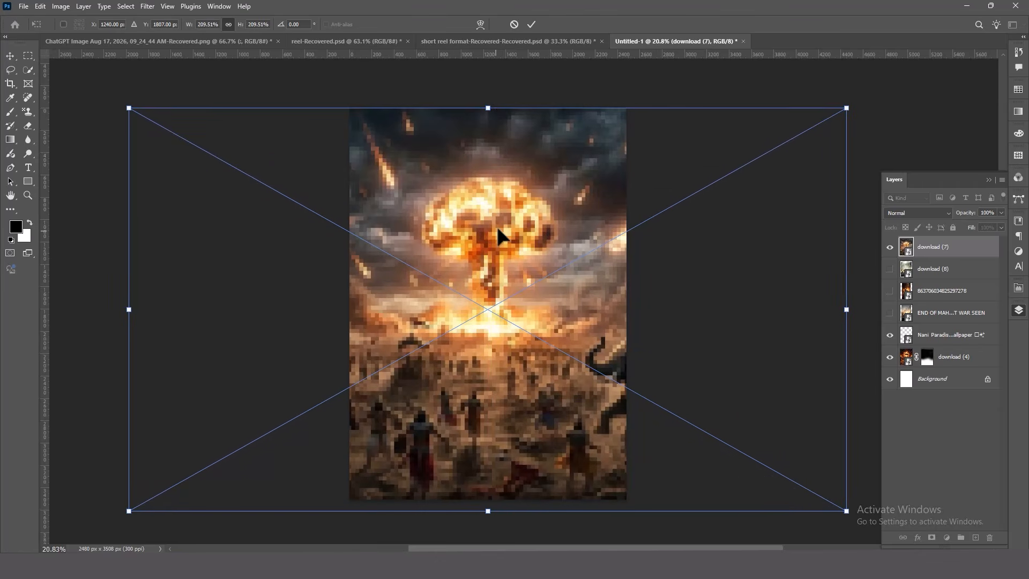
{"action": "key", "text": "Return"}
Add a layer mask to the download (7) explosion layer and paint out its lower foreground with black
{"action": "scroll", "coordinate": [504, 294], "scroll_direction": "down", "scroll_amount": 2}
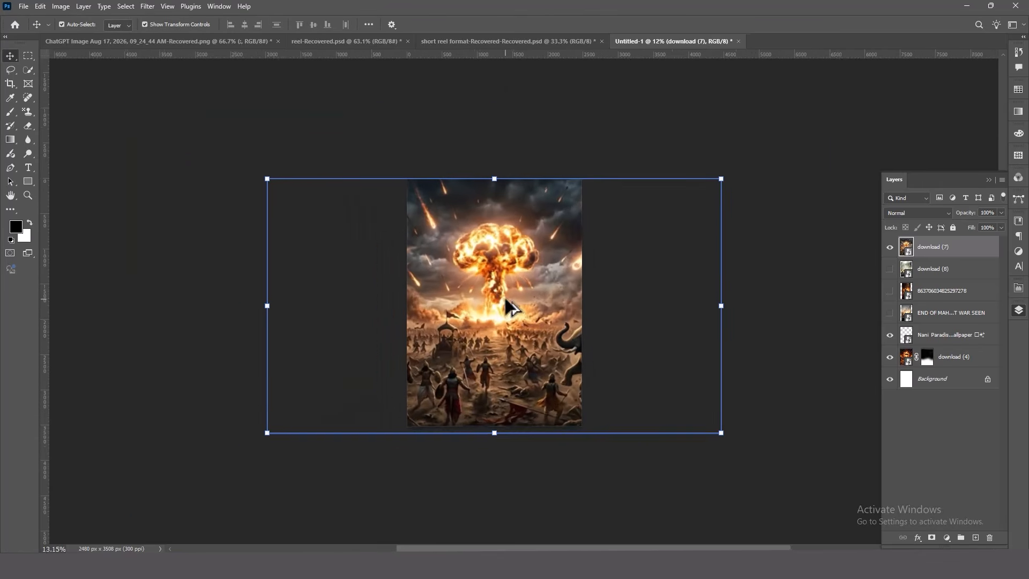
{"action": "scroll", "coordinate": [504, 294], "scroll_direction": "up", "scroll_amount": 1}
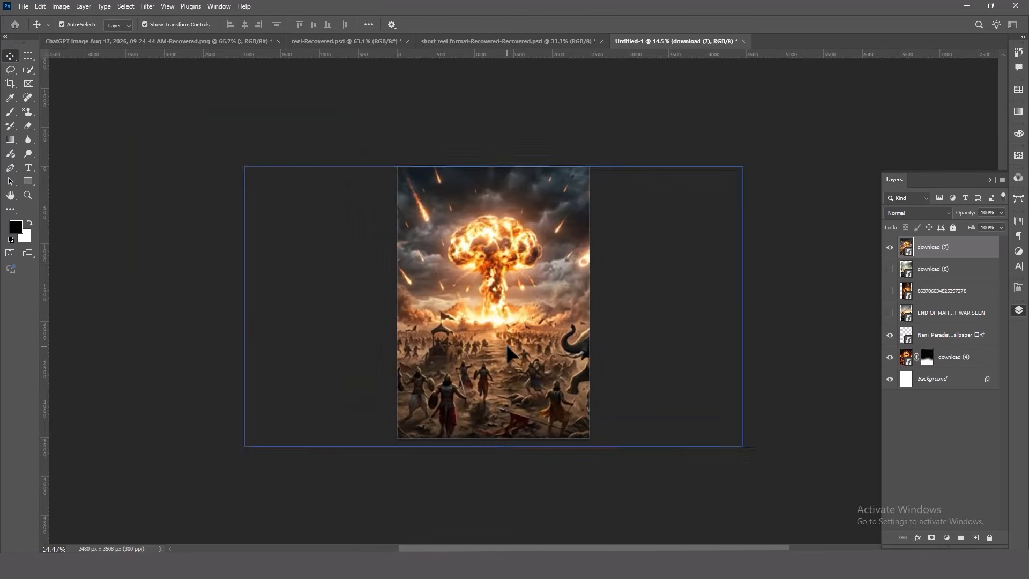
{"action": "left_click", "coordinate": [931, 537]}
{"action": "key", "text": "b"}
{"action": "mouse_move", "coordinate": [547, 416]}
{"action": "left_mouse_down"}
{"action": "mouse_move", "coordinate": [565, 402]}
{"action": "mouse_move", "coordinate": [565, 359]}
{"action": "mouse_move", "coordinate": [577, 425]}
{"action": "mouse_move", "coordinate": [413, 413]}
{"action": "mouse_move", "coordinate": [451, 414]}
{"action": "mouse_move", "coordinate": [416, 402]}
{"action": "mouse_move", "coordinate": [432, 379]}
{"action": "mouse_move", "coordinate": [483, 393]}
{"action": "mouse_move", "coordinate": [515, 448]}
{"action": "left_mouse_up"}
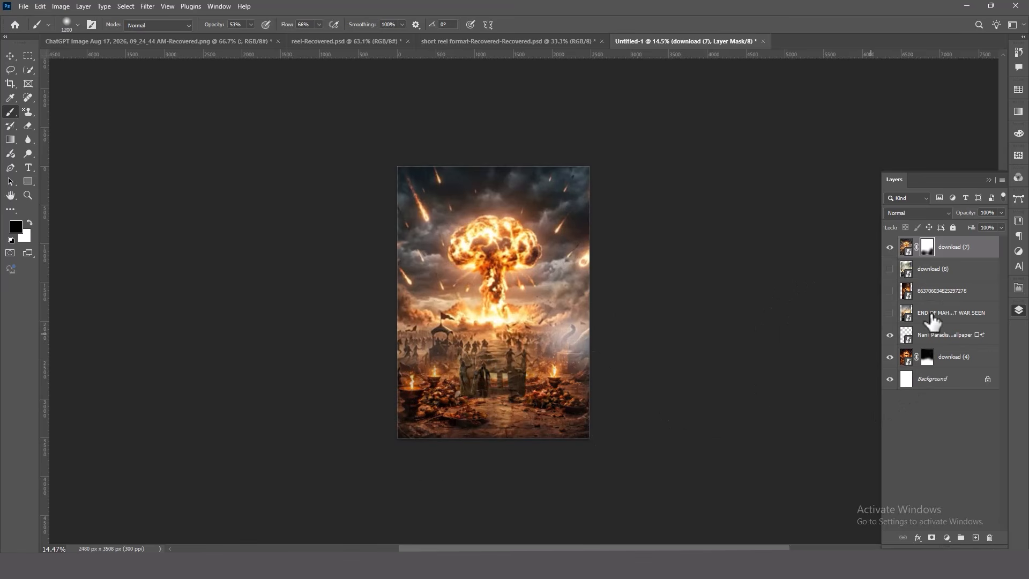
Move the seated man layer to the top of the layer stack and refine the explosion layer's mask around its lower blend
{"action": "left_click_drag", "start_coordinate": [951, 346], "coordinate": [957, 238]}
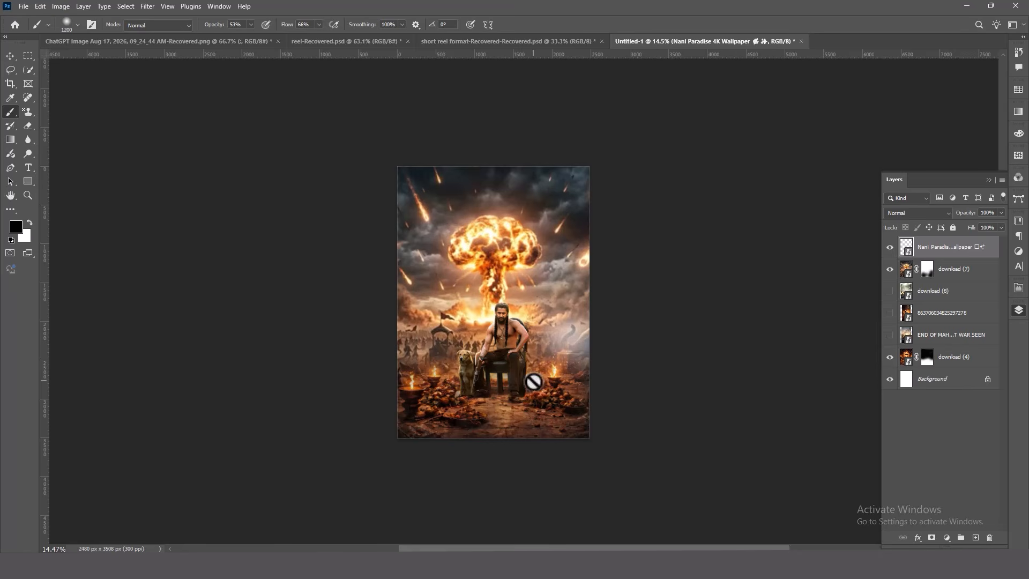
{"action": "left_click", "coordinate": [925, 275]}
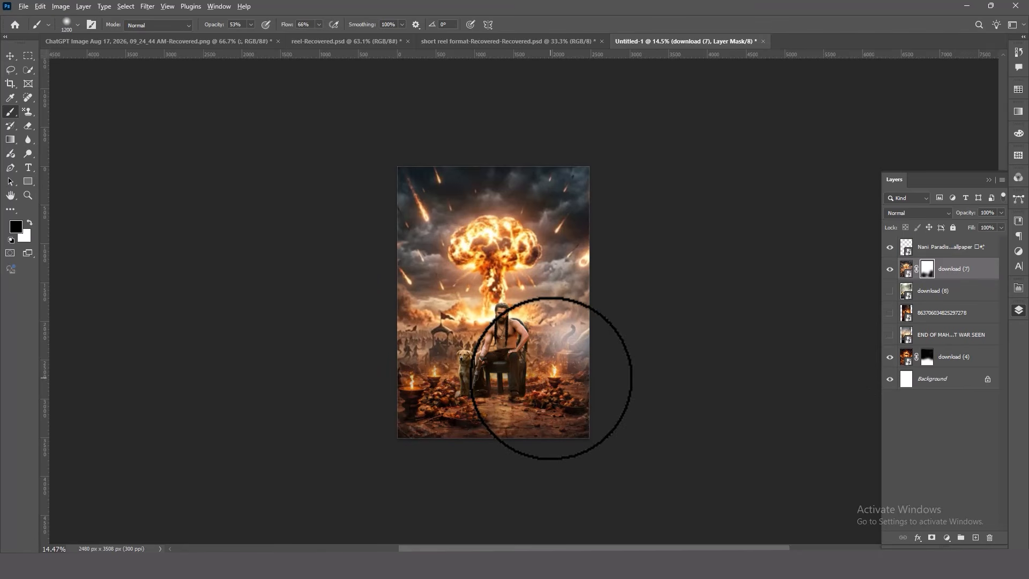
{"action": "scroll", "coordinate": [550, 377], "scroll_direction": "up", "scroll_amount": 2}
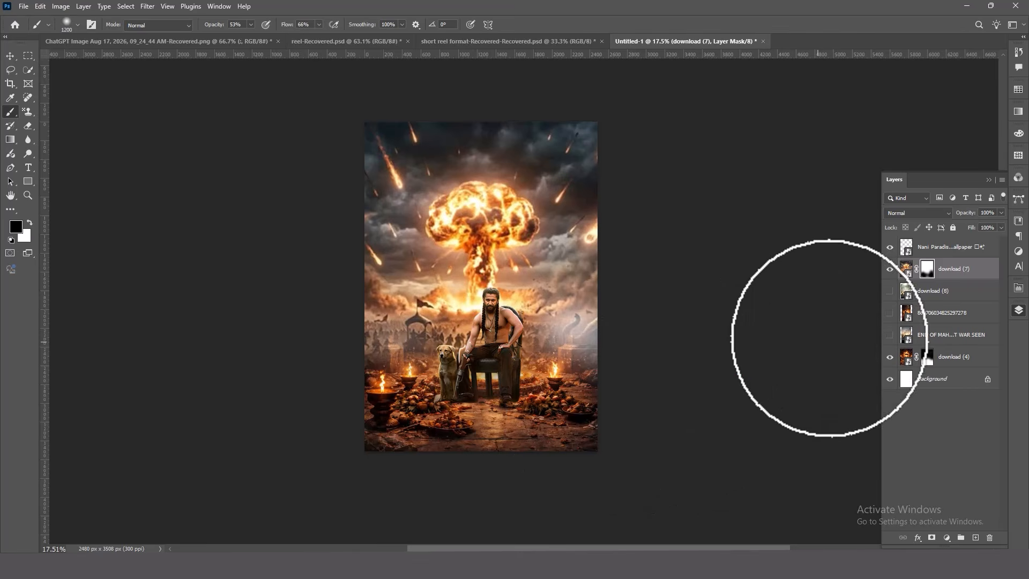
Restore the elephant and the crowd beside the seated man by painting the explosion layer's mask with a 900 px white brush
{"action": "key", "text": "x"}
{"action": "key", "text": "bracketleft"}
{"action": "key", "text": "bracketleft"}
{"action": "key", "text": "bracketleft"}
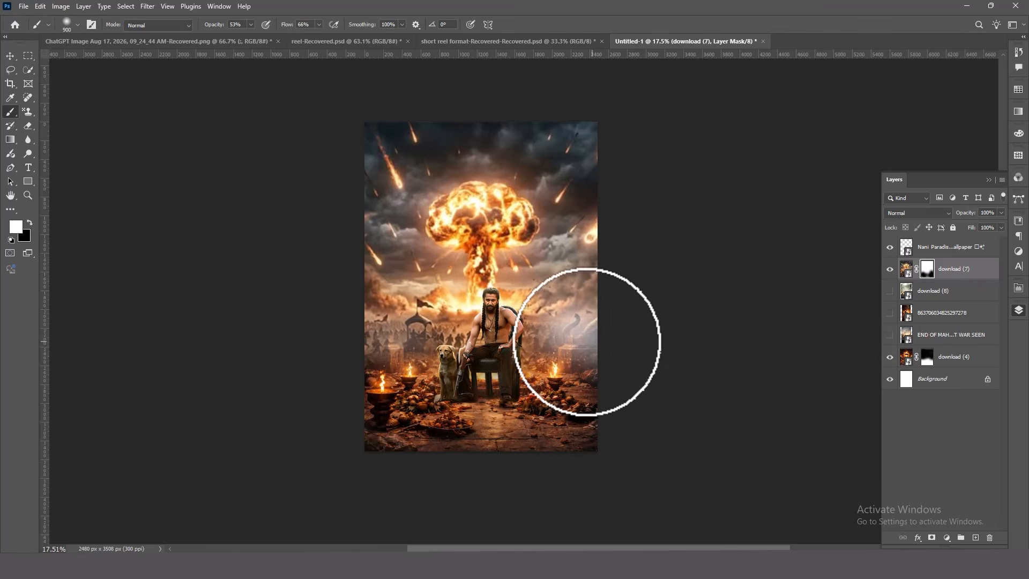
{"action": "mouse_move", "coordinate": [586, 342]}
{"action": "left_mouse_down"}
{"action": "mouse_move", "coordinate": [589, 328]}
{"action": "mouse_move", "coordinate": [579, 342]}
{"action": "mouse_move", "coordinate": [588, 340]}
{"action": "mouse_move", "coordinate": [571, 335]}
{"action": "left_mouse_up"}
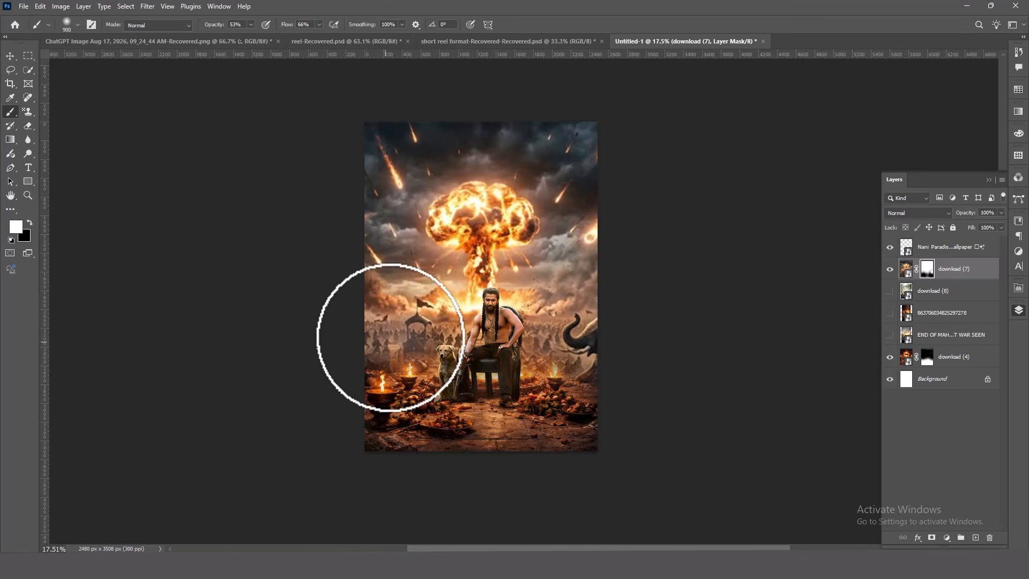
{"action": "left_click_drag", "start_coordinate": [391, 338], "coordinate": [413, 335]}
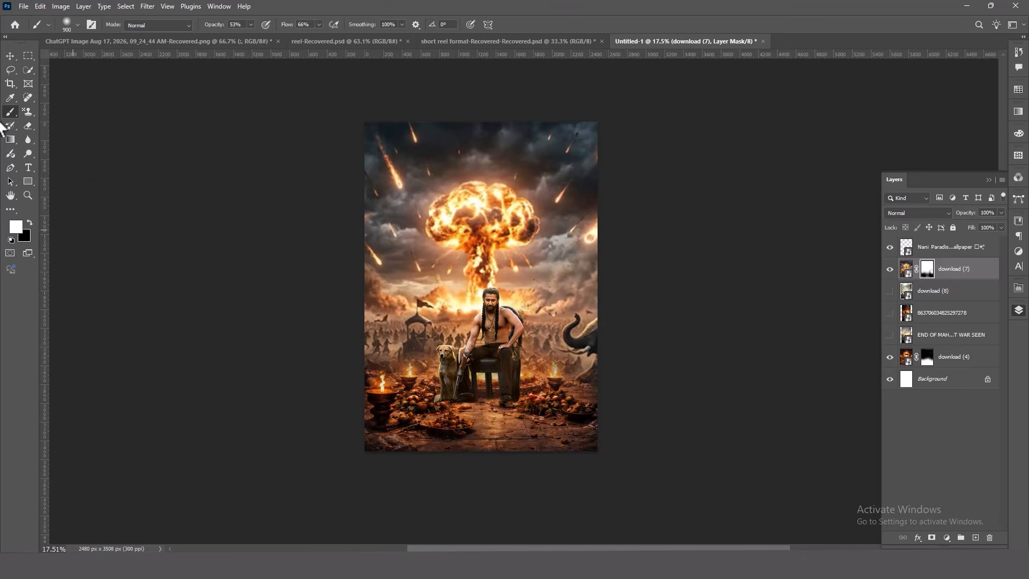
Shift the seated man and dog slightly left so the man sits centred beneath the mushroom cloud
{"action": "left_click", "coordinate": [10, 56]}
{"action": "left_click", "coordinate": [485, 399]}
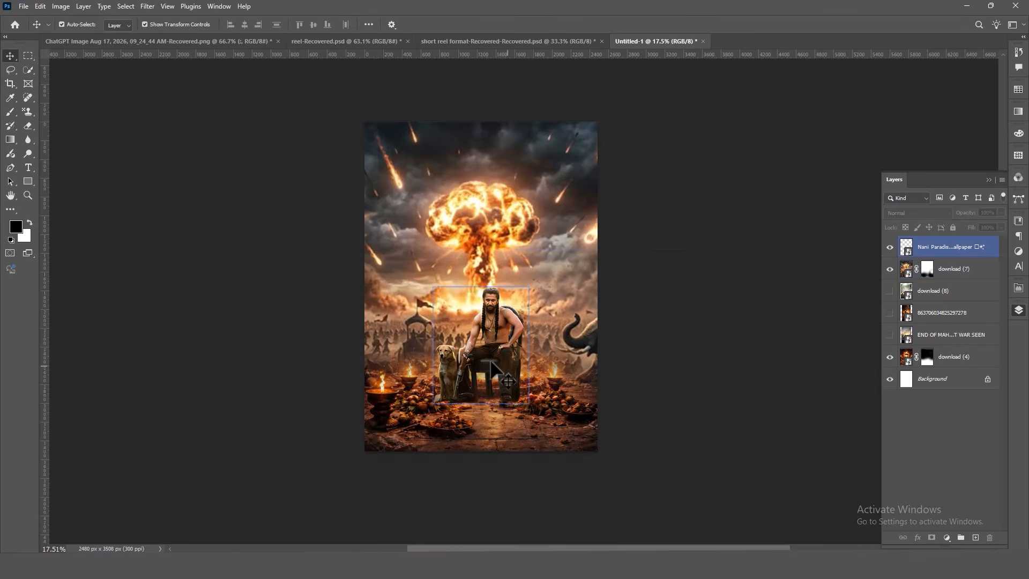
{"action": "scroll", "coordinate": [487, 364], "scroll_direction": "up", "scroll_amount": 1}
{"action": "left_click_drag", "start_coordinate": [503, 356], "coordinate": [499, 357]}
{"action": "left_click", "coordinate": [798, 371]}
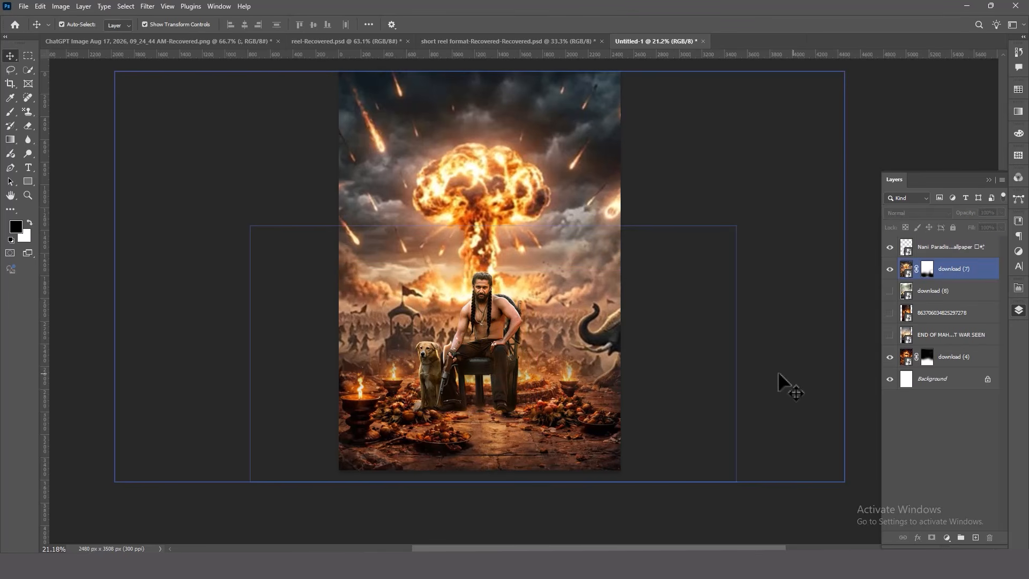
{"action": "left_click", "coordinate": [873, 118]}
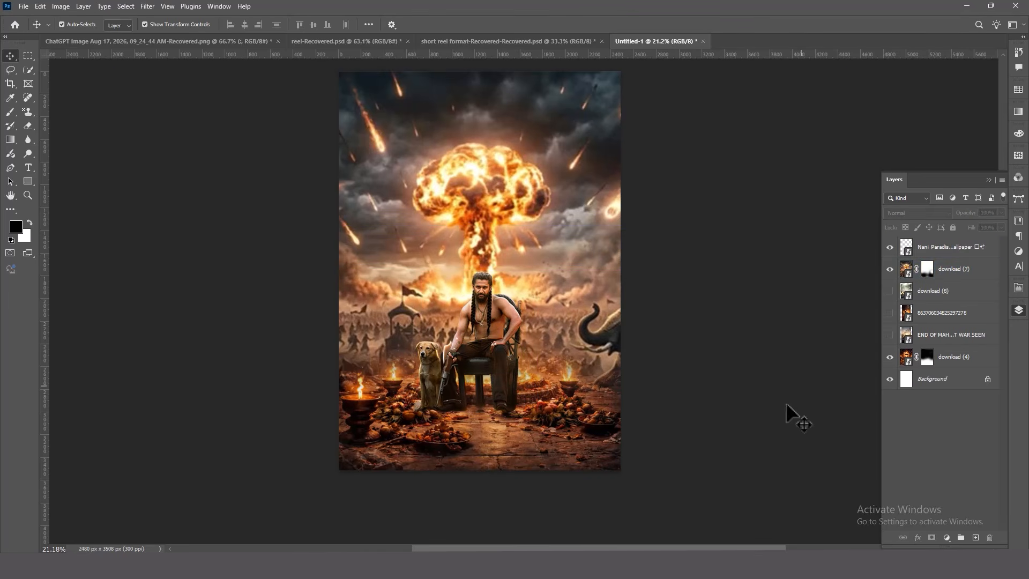
{"action": "left_click", "coordinate": [776, 435]}
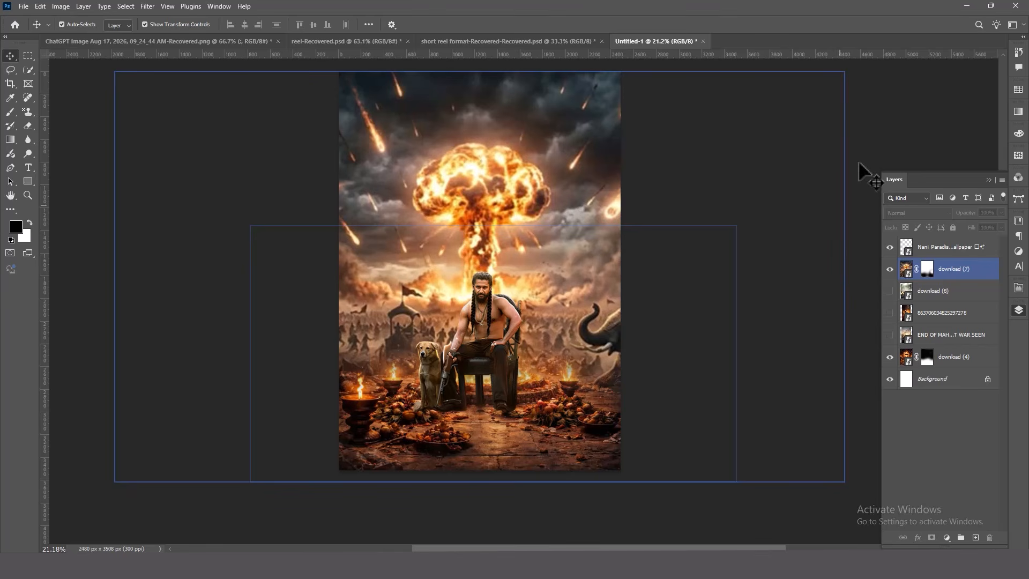
{"action": "left_click", "coordinate": [870, 121]}
{"action": "left_click", "coordinate": [839, 228]}
{"action": "scroll", "coordinate": [568, 272], "scroll_direction": "down", "scroll_amount": 2}
{"action": "scroll", "coordinate": [568, 272], "scroll_direction": "up", "scroll_amount": 1}
{"action": "left_click_drag", "start_coordinate": [561, 204], "coordinate": [567, 211]}
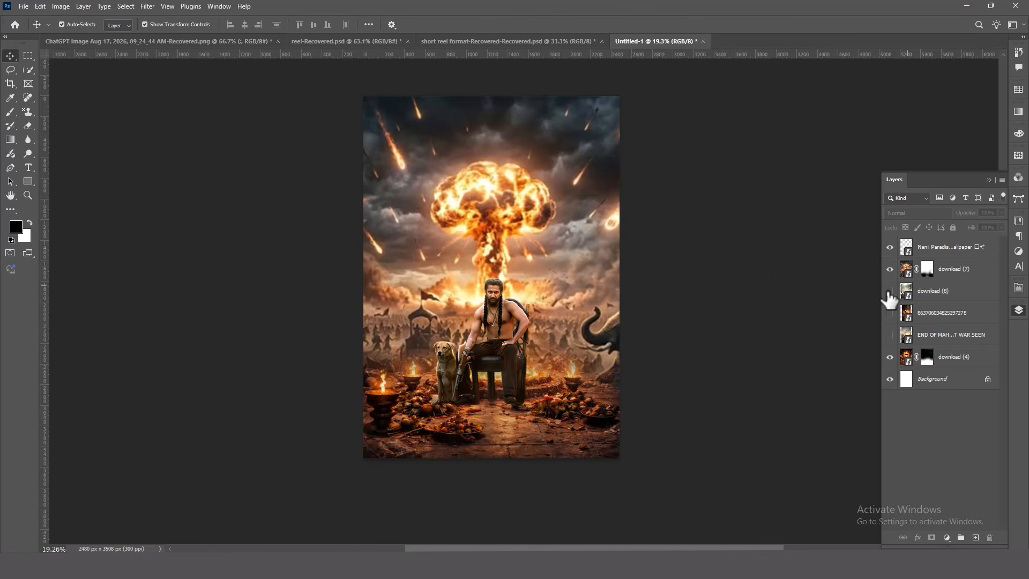
{"action": "left_click", "coordinate": [759, 257]}
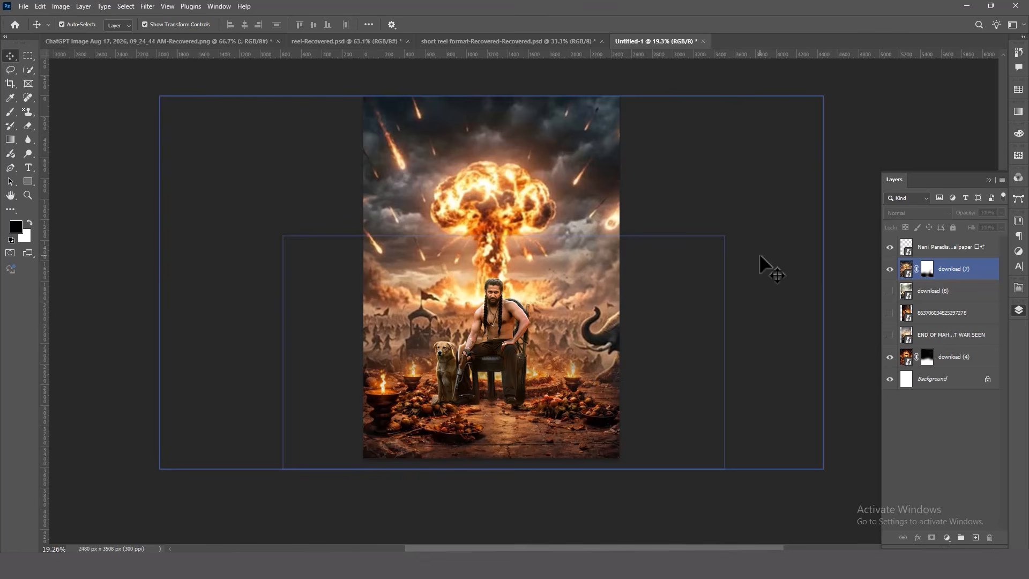
{"action": "left_click", "coordinate": [876, 129]}
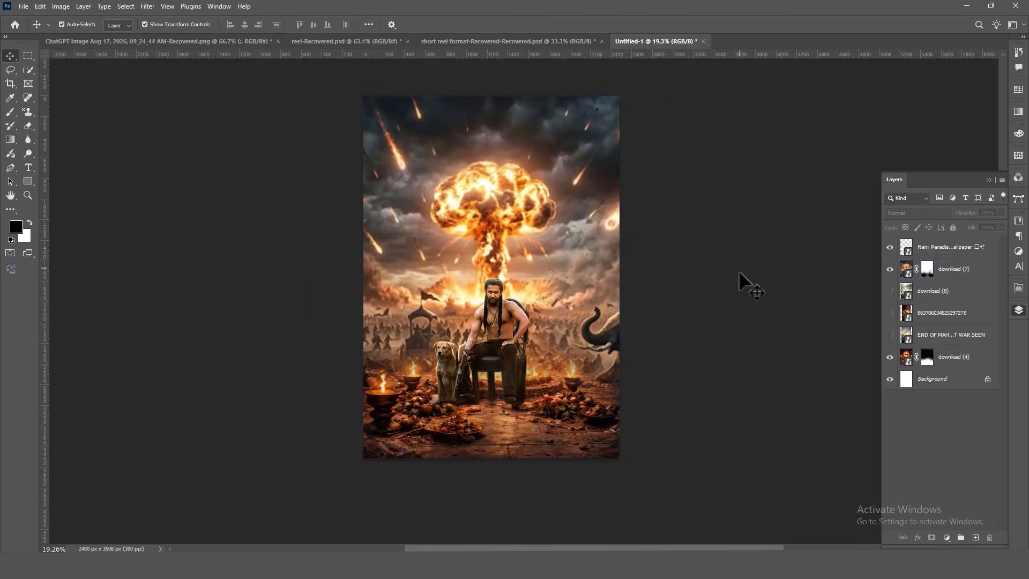
{"action": "left_click", "coordinate": [738, 270]}
{"action": "left_click", "coordinate": [894, 100]}
{"action": "left_click", "coordinate": [808, 242]}
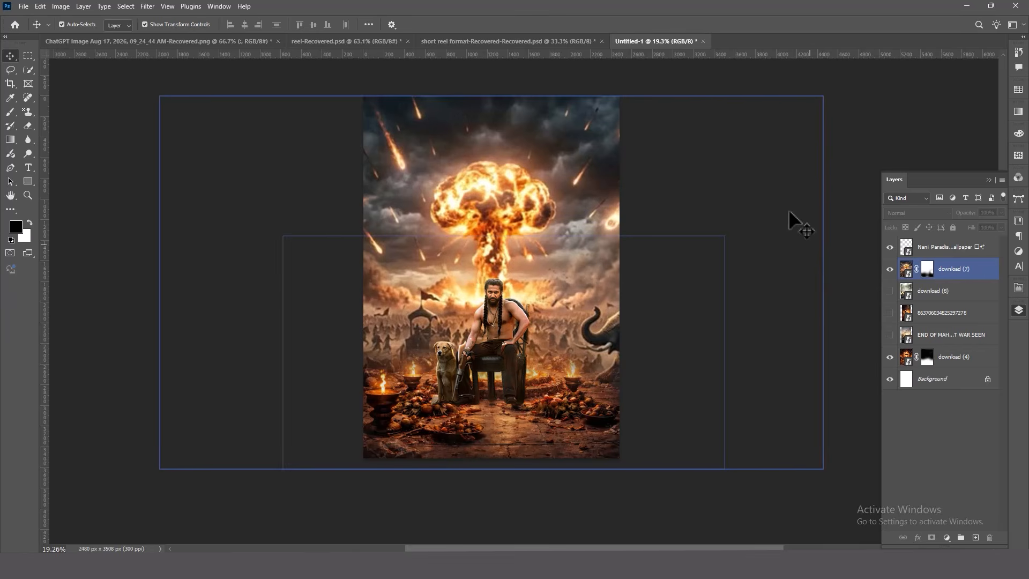
Show the hidden helicopter image layer and move it to the top of the layer stack
{"action": "left_click", "coordinate": [888, 335]}
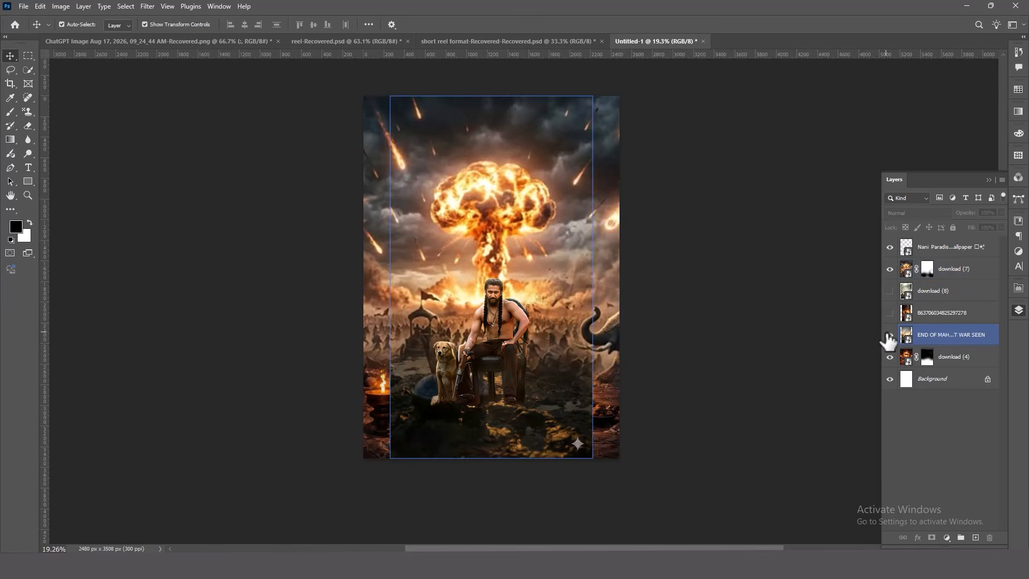
{"action": "left_click", "coordinate": [890, 335]}
{"action": "left_click", "coordinate": [890, 313]}
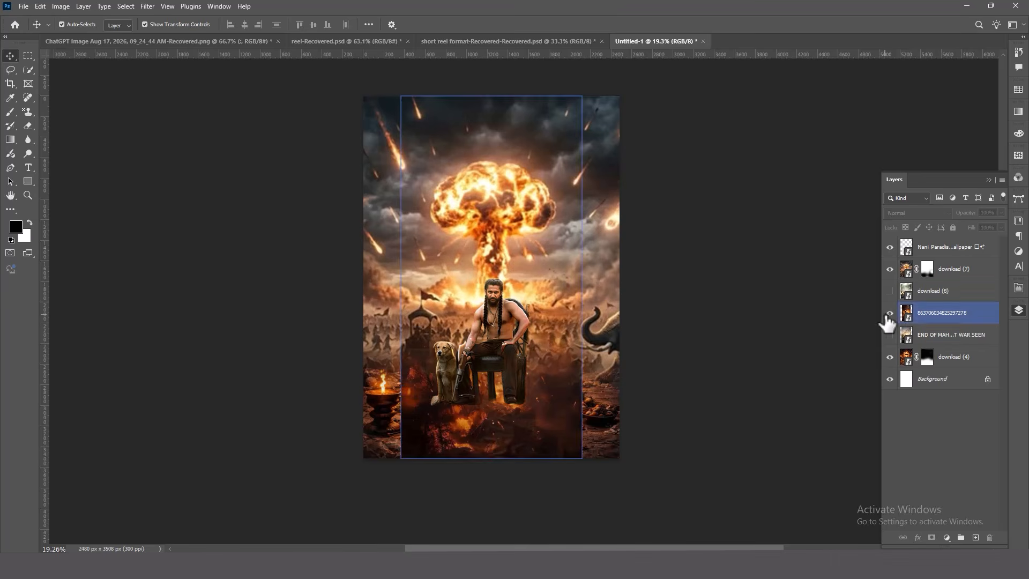
{"action": "left_click", "coordinate": [941, 310]}
{"action": "left_click_drag", "start_coordinate": [941, 310], "coordinate": [942, 242]}
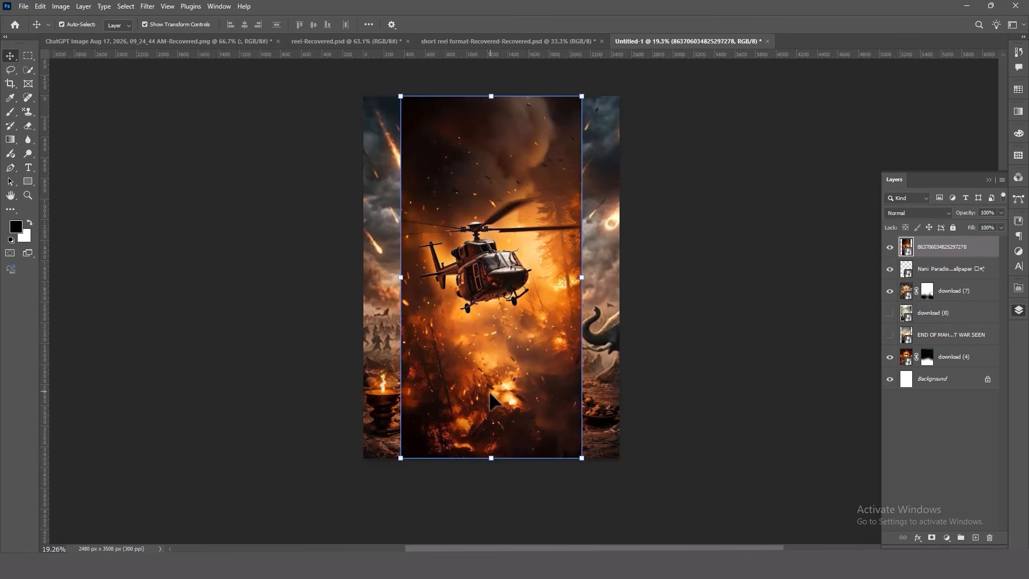
Move the helicopter image left until its edge meets the canvas's left edge
{"action": "left_click_drag", "start_coordinate": [472, 407], "coordinate": [434, 407]}
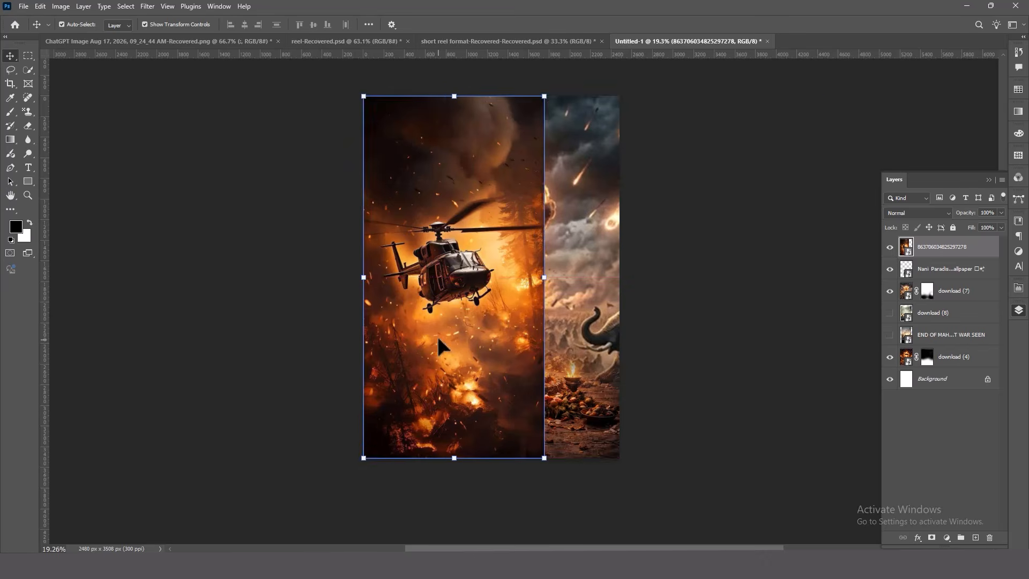
{"action": "scroll", "coordinate": [438, 337], "scroll_direction": "down", "scroll_amount": 2}
{"action": "scroll", "coordinate": [443, 347], "scroll_direction": "up", "scroll_amount": 2}
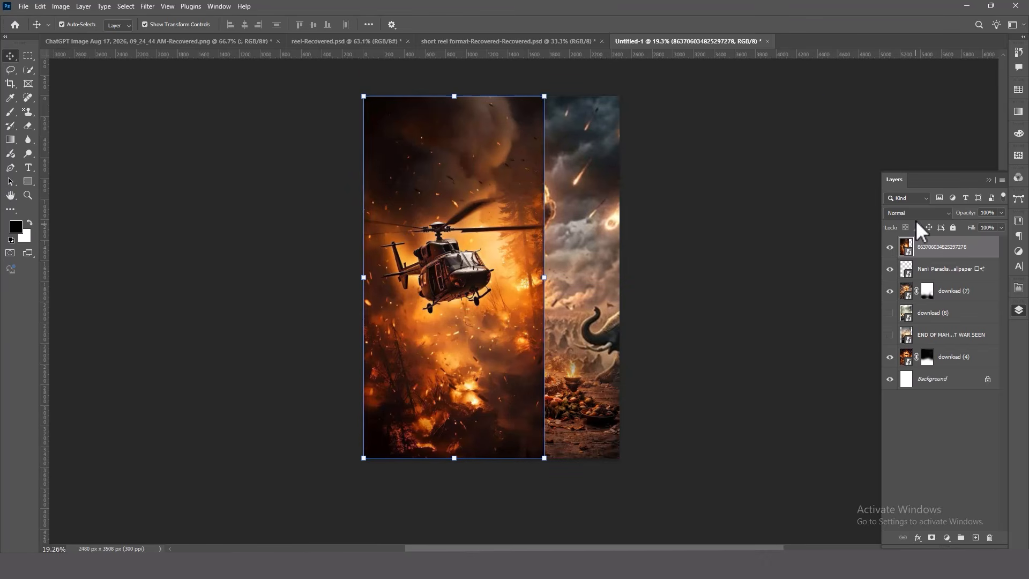
Try blend modes such as Soft Light and Overlay on the helicopter image layer
{"action": "left_click", "coordinate": [916, 213]}
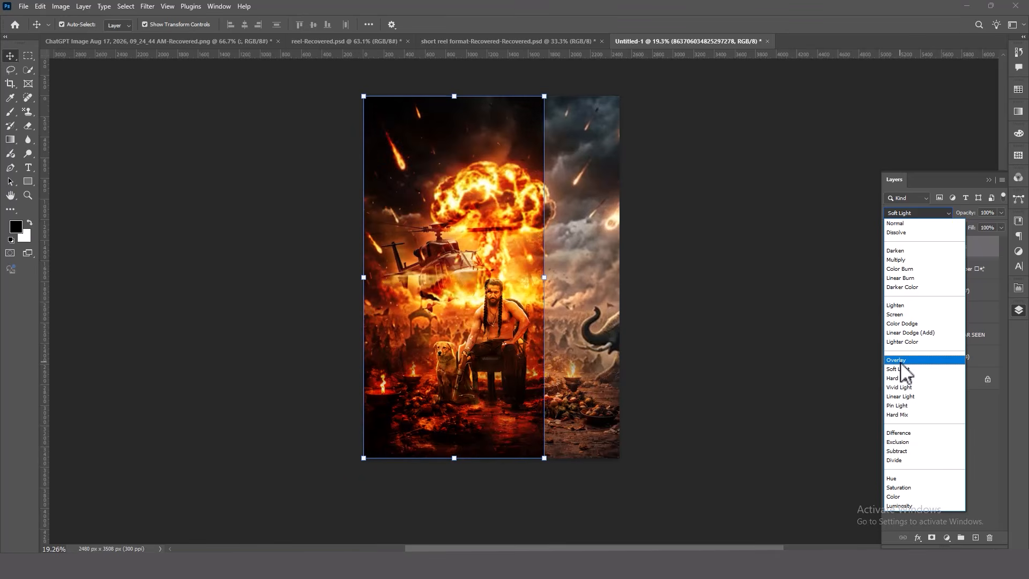
{"action": "key", "text": "Escape"}
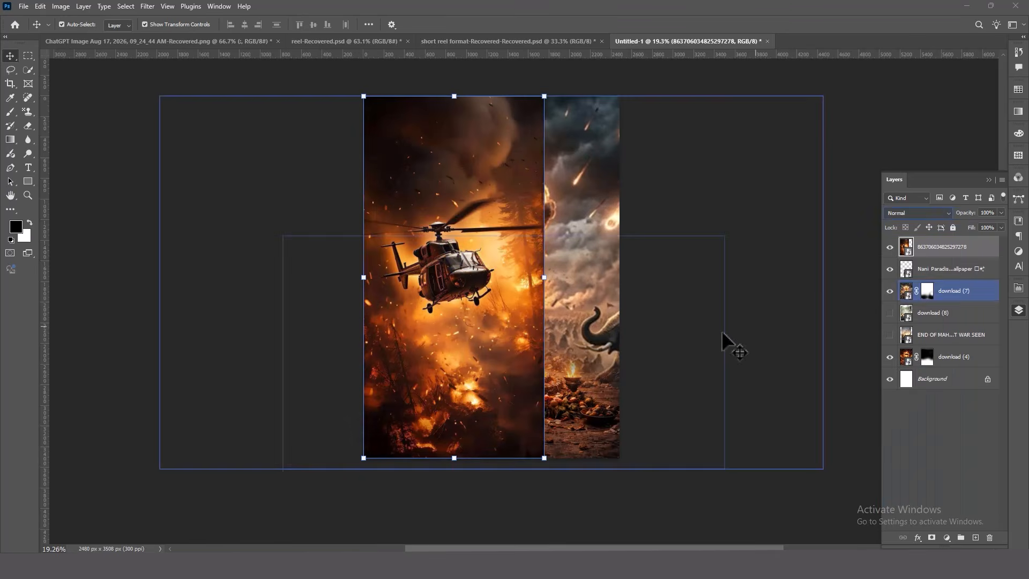
Rotate the helicopter image about 90 degrees, enlarge it to about 108%, and move it over the poster's lower part
{"action": "left_click_drag", "start_coordinate": [490, 350], "coordinate": [461, 379]}
{"action": "left_click", "coordinate": [636, 374]}
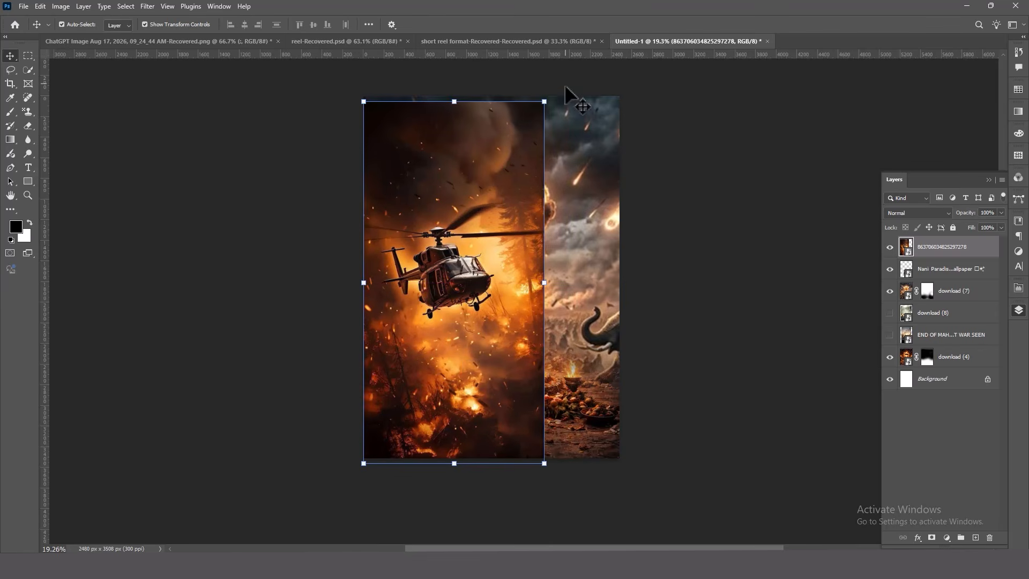
{"action": "left_click_drag", "start_coordinate": [558, 104], "coordinate": [695, 428]}
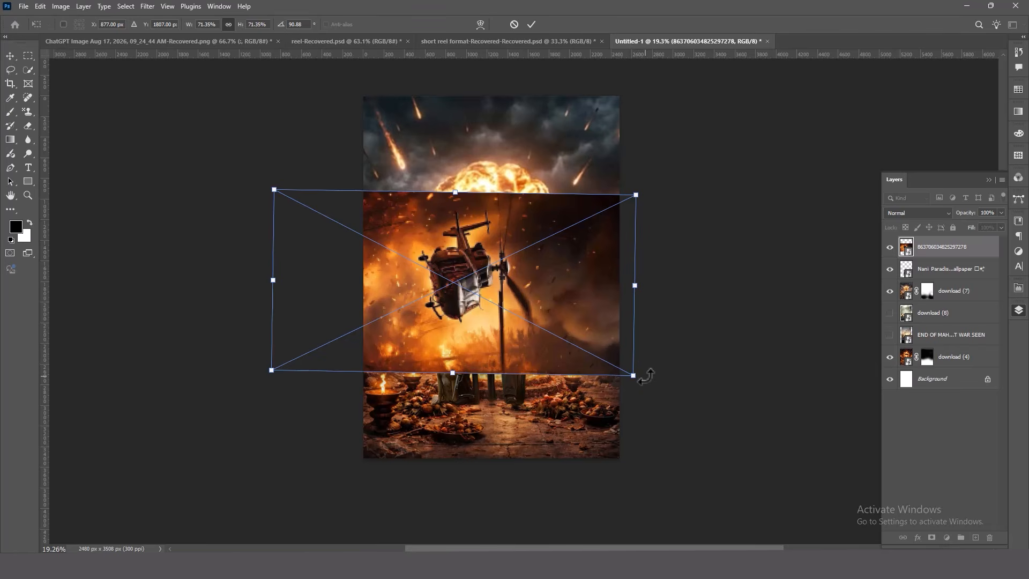
{"action": "left_click_drag", "start_coordinate": [645, 375], "coordinate": [646, 360]}
{"action": "left_click_drag", "start_coordinate": [539, 318], "coordinate": [630, 416]}
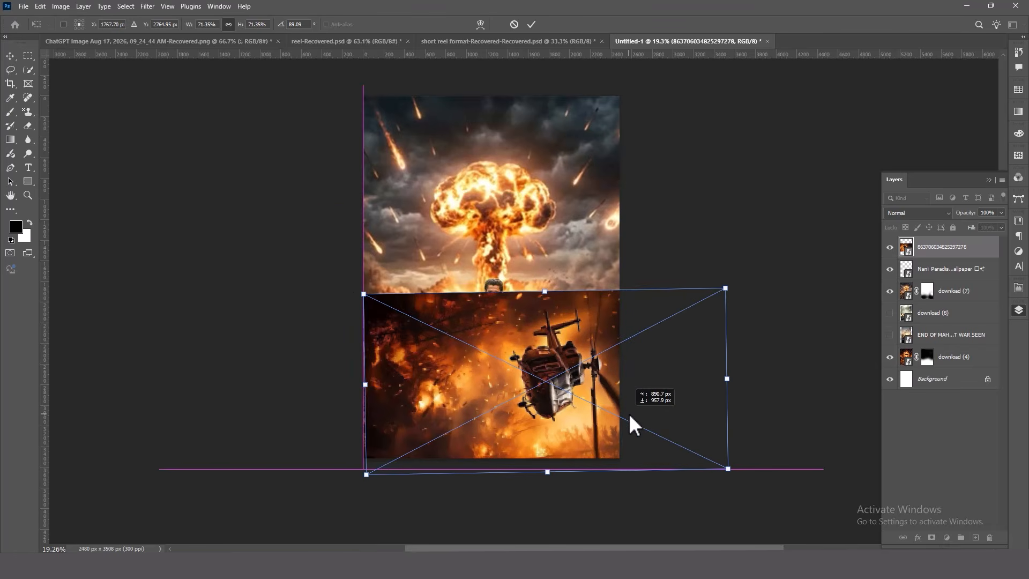
{"action": "left_click_drag", "start_coordinate": [727, 379], "coordinate": [908, 370]}
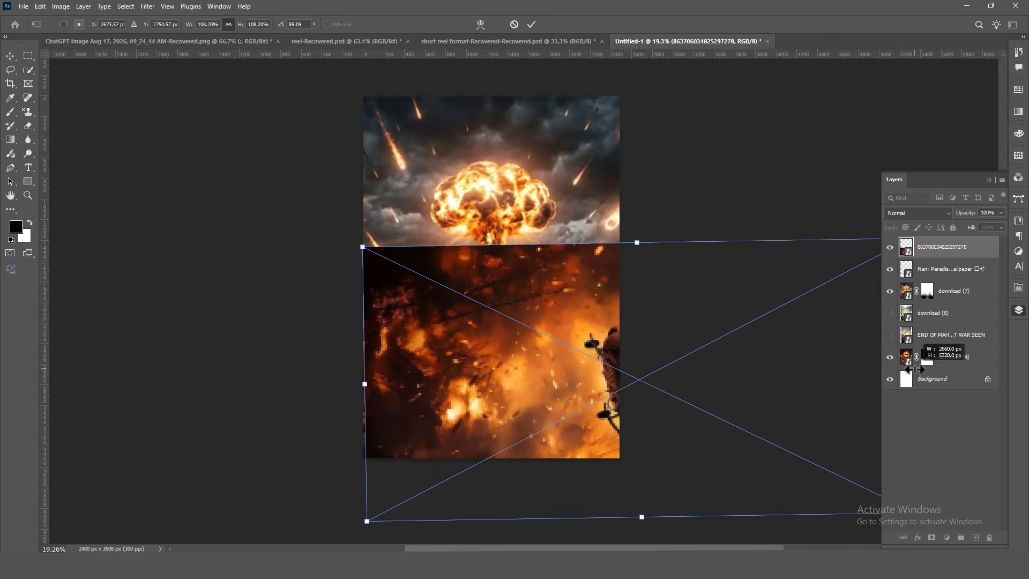
{"action": "left_click_drag", "start_coordinate": [554, 345], "coordinate": [555, 465]}
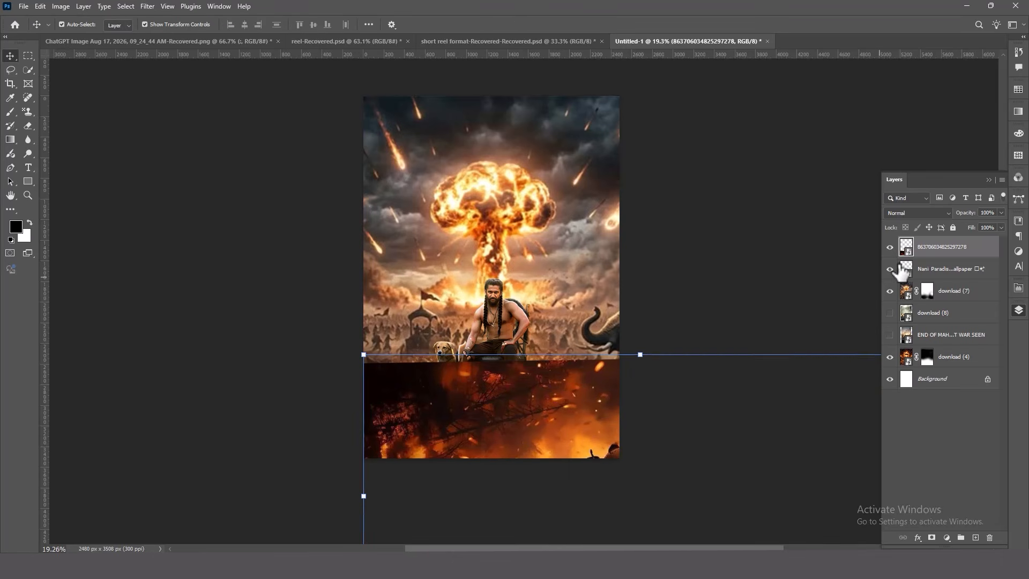
Hide the helicopter image layer and clear the layer selection
{"action": "left_click", "coordinate": [890, 246]}
{"action": "left_click", "coordinate": [602, 381]}
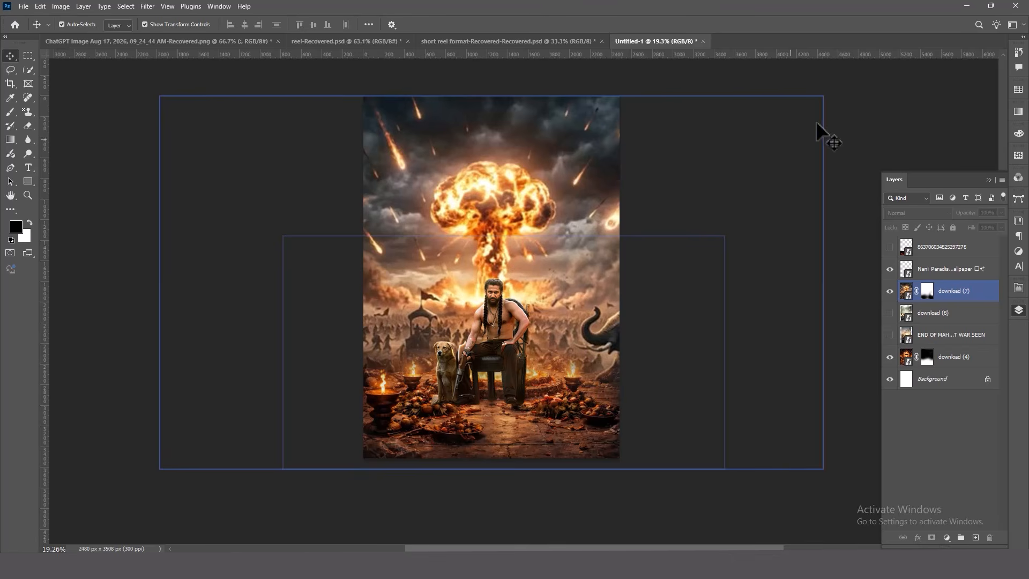
{"action": "left_click", "coordinate": [847, 108]}
Move the download (8) ruined-city layer to the top of the layer stack and show it
{"action": "left_click", "coordinate": [890, 313]}
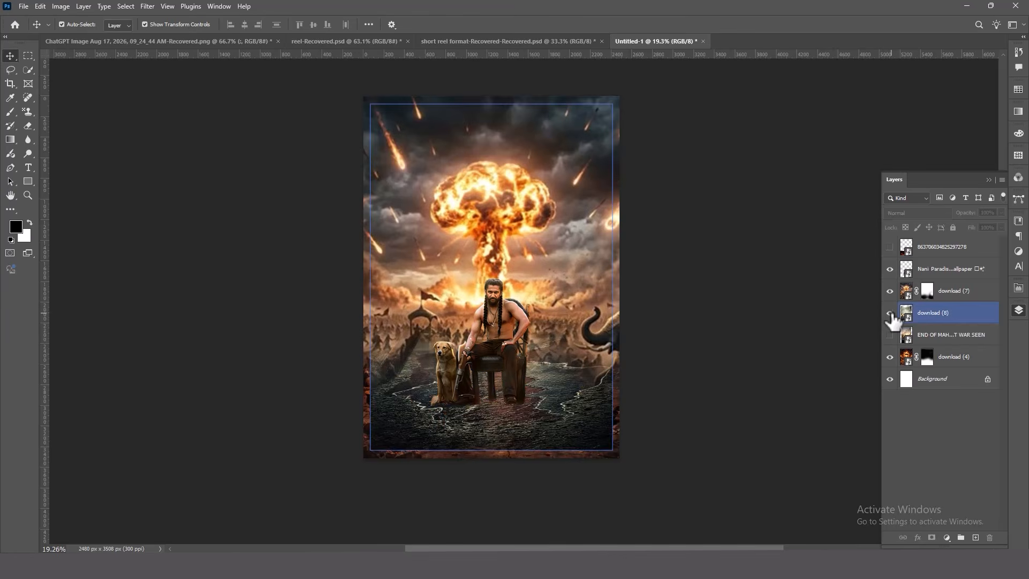
{"action": "left_click", "coordinate": [889, 313]}
{"action": "left_click_drag", "start_coordinate": [915, 315], "coordinate": [929, 298]}
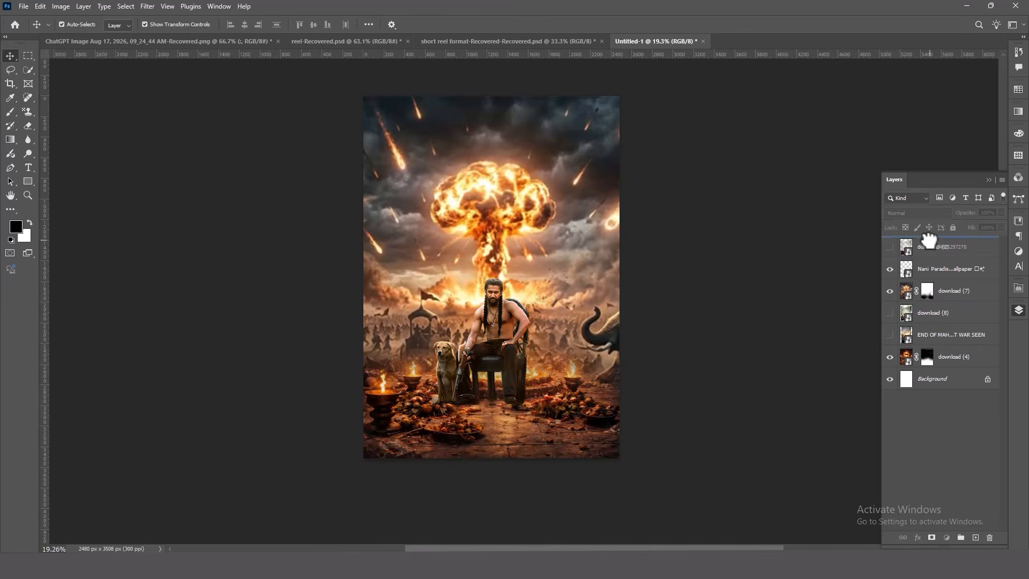
{"action": "left_click_drag", "start_coordinate": [929, 240], "coordinate": [924, 248]}
{"action": "left_click", "coordinate": [889, 247]}
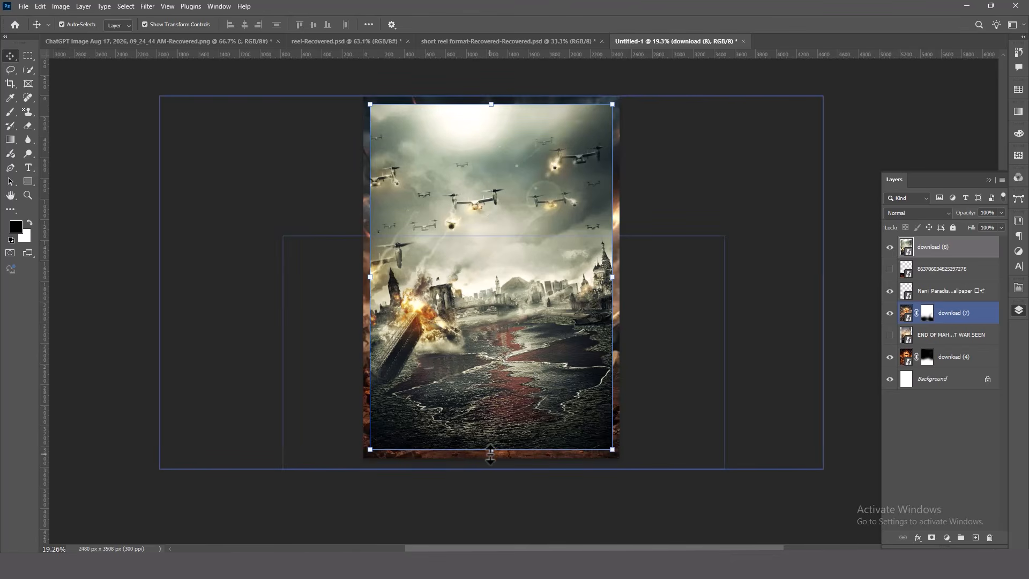
Scale the ruined-city image to about 105.56% so it spans the full width of the canvas
{"action": "left_click_drag", "start_coordinate": [491, 454], "coordinate": [493, 464]}
{"action": "left_click_drag", "start_coordinate": [615, 281], "coordinate": [623, 297]}
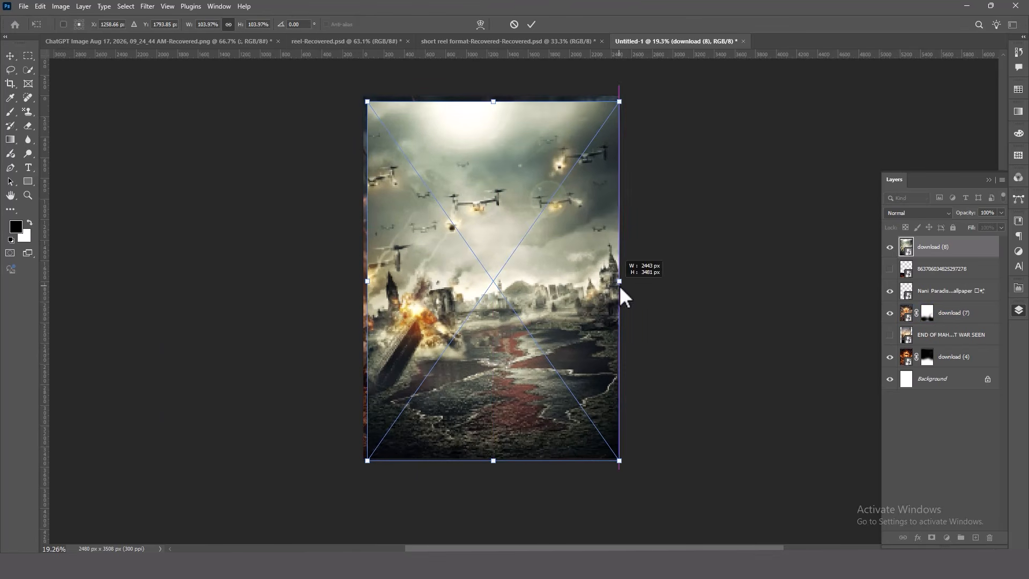
{"action": "left_click_drag", "start_coordinate": [371, 283], "coordinate": [360, 282]}
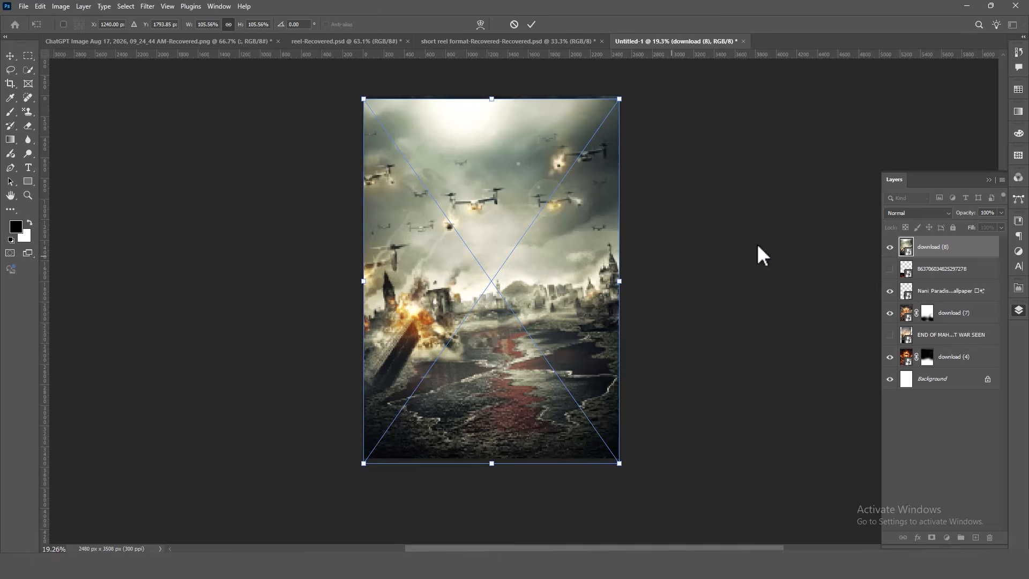
{"action": "left_click", "coordinate": [811, 252]}
{"action": "left_click", "coordinate": [813, 253]}
{"action": "left_click", "coordinate": [542, 234]}
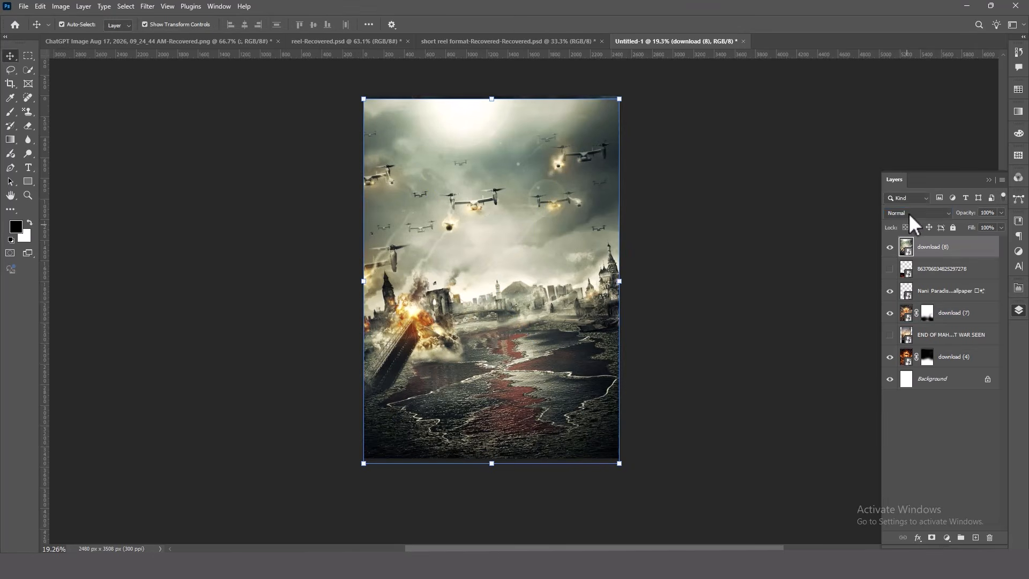
Try blend modes such as Darken on the ruined-city layer
{"action": "left_click", "coordinate": [908, 213]}
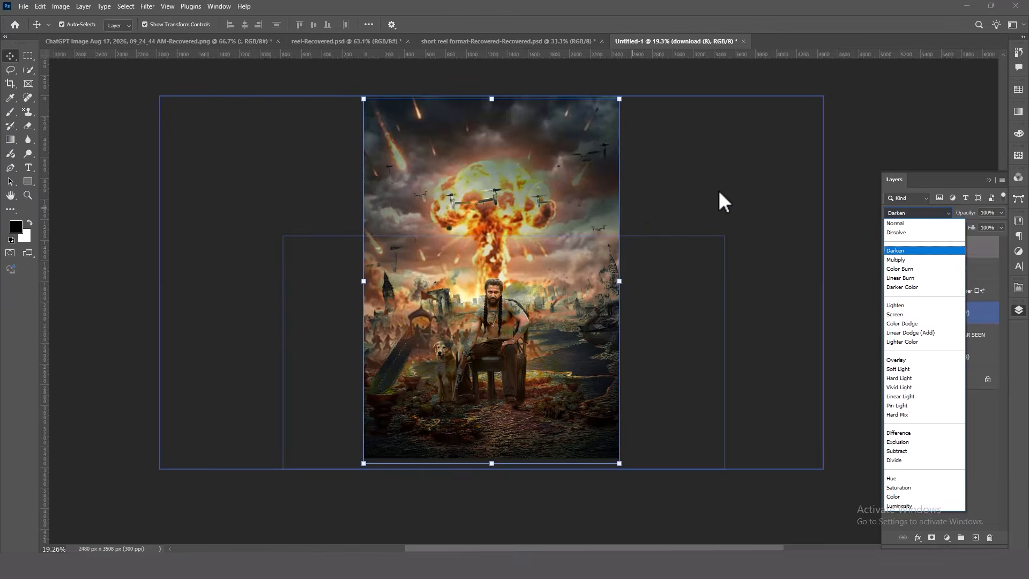
{"action": "left_click", "coordinate": [718, 192]}
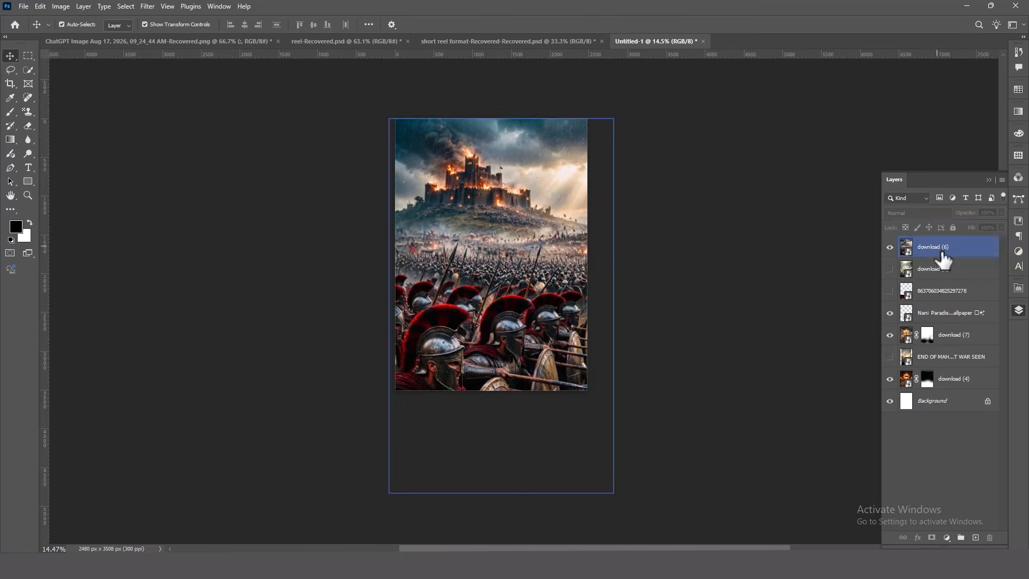
Add a mask to the burning castle layer and hide its foreground soldiers with a 1300 px black brush
{"action": "left_click", "coordinate": [943, 254]}
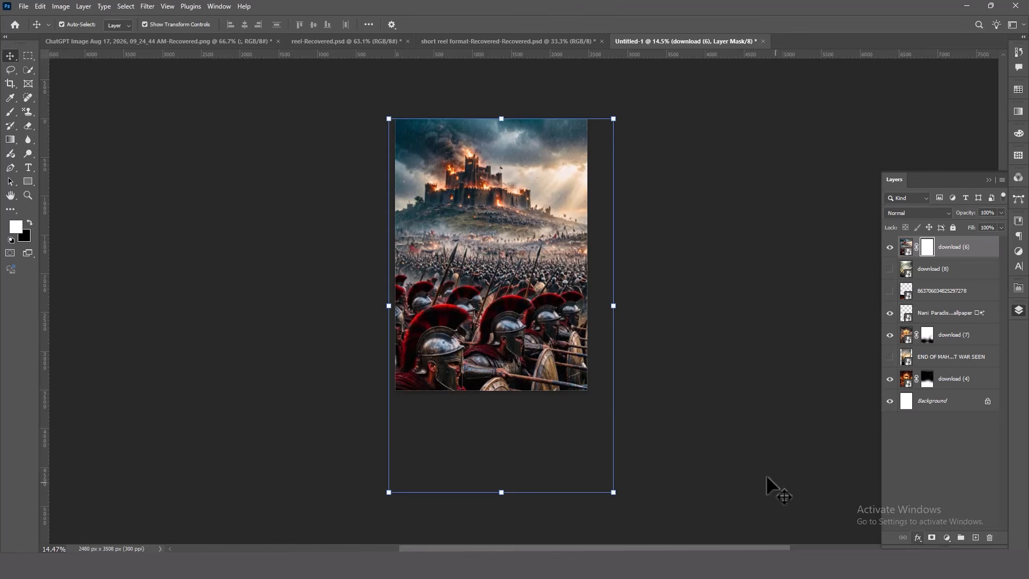
{"action": "key", "text": "b"}
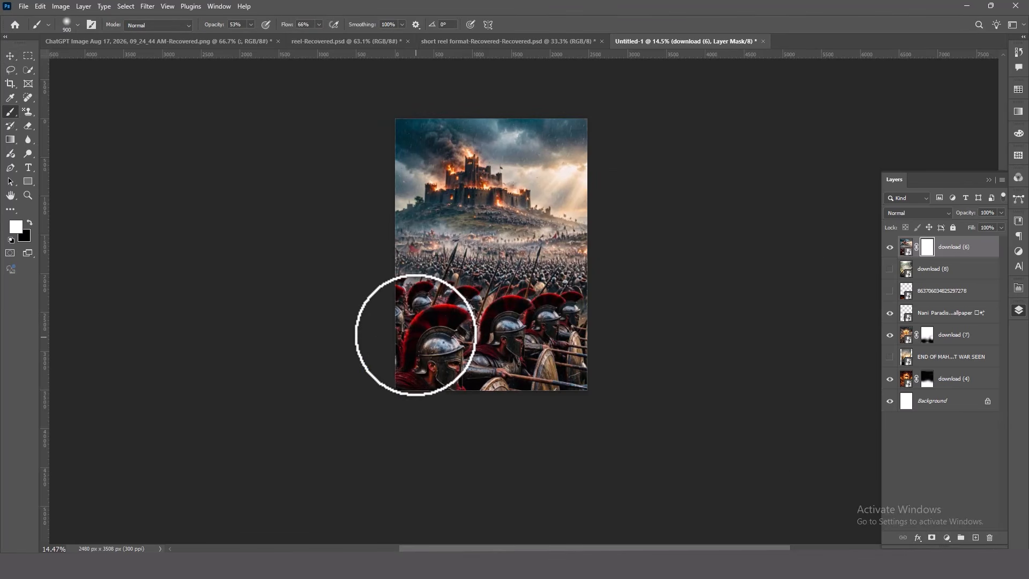
{"action": "key", "text": "bracketright"}
{"action": "key", "text": "bracketright"}
{"action": "key", "text": "bracketright"}
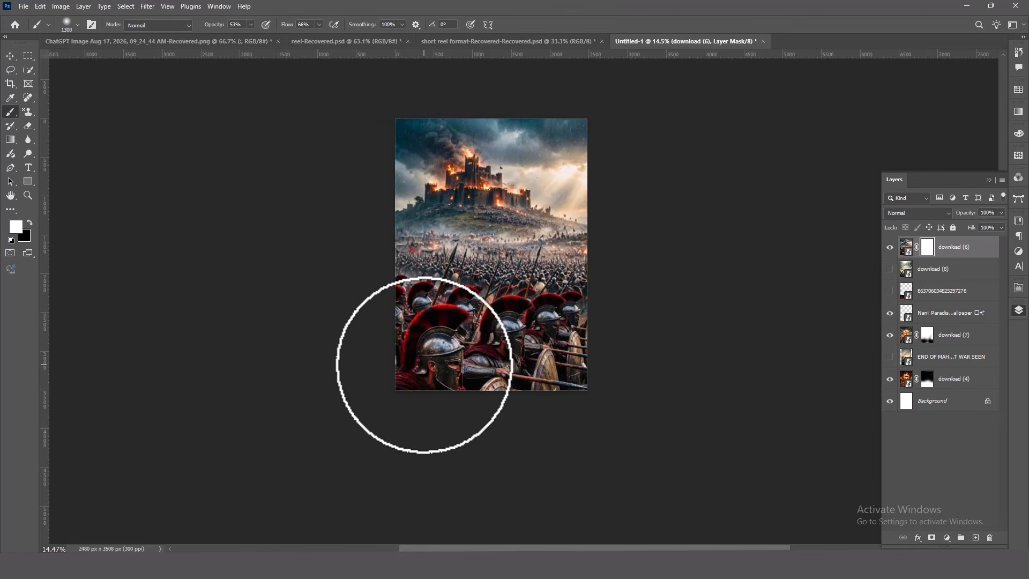
{"action": "key", "text": "x"}
{"action": "mouse_move", "coordinate": [411, 362]}
{"action": "left_mouse_down"}
{"action": "mouse_move", "coordinate": [420, 363]}
{"action": "mouse_move", "coordinate": [409, 356]}
{"action": "mouse_move", "coordinate": [411, 275]}
{"action": "mouse_move", "coordinate": [484, 283]}
{"action": "mouse_move", "coordinate": [480, 378]}
{"action": "mouse_move", "coordinate": [577, 372]}
{"action": "mouse_move", "coordinate": [473, 388]}
{"action": "mouse_move", "coordinate": [504, 385]}
{"action": "mouse_move", "coordinate": [567, 322]}
{"action": "mouse_move", "coordinate": [570, 275]}
{"action": "mouse_move", "coordinate": [476, 295]}
{"action": "mouse_move", "coordinate": [497, 320]}
{"action": "mouse_move", "coordinate": [500, 305]}
{"action": "mouse_move", "coordinate": [441, 294]}
{"action": "mouse_move", "coordinate": [397, 265]}
{"action": "mouse_move", "coordinate": [526, 299]}
{"action": "mouse_move", "coordinate": [570, 264]}
{"action": "mouse_move", "coordinate": [577, 271]}
{"action": "mouse_move", "coordinate": [535, 290]}
{"action": "left_mouse_up"}
Paint more black on the castle layer's mask to blend the hillside below the castle into the explosion battlefield
{"action": "scroll", "coordinate": [535, 289], "scroll_direction": "up", "scroll_amount": 5}
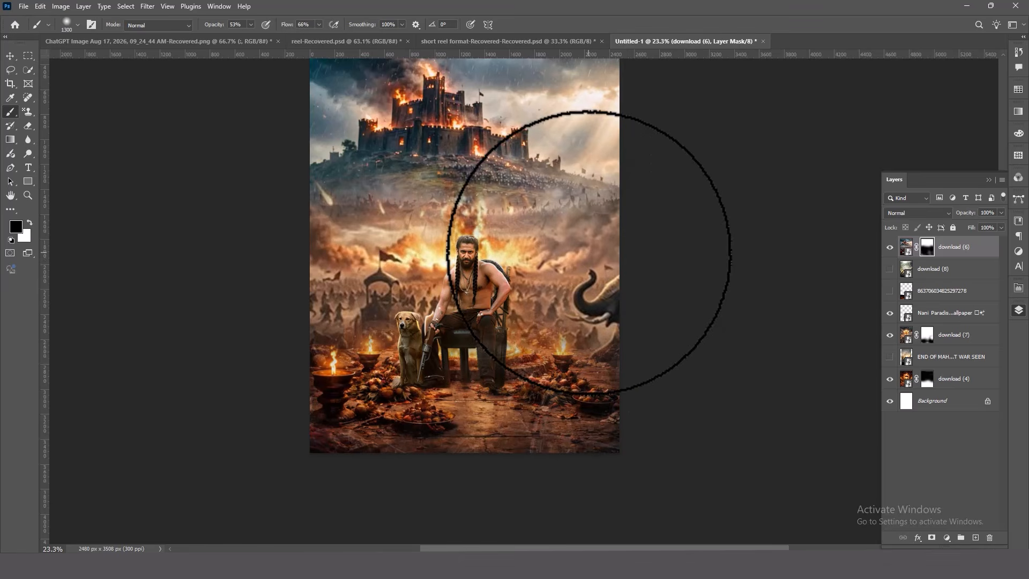
{"action": "mouse_move", "coordinate": [585, 232]}
{"action": "left_mouse_down"}
{"action": "mouse_move", "coordinate": [387, 241]}
{"action": "mouse_move", "coordinate": [325, 233]}
{"action": "mouse_move", "coordinate": [374, 243]}
{"action": "mouse_move", "coordinate": [480, 202]}
{"action": "mouse_move", "coordinate": [493, 216]}
{"action": "mouse_move", "coordinate": [594, 223]}
{"action": "mouse_move", "coordinate": [605, 399]}
{"action": "mouse_move", "coordinate": [542, 434]}
{"action": "mouse_move", "coordinate": [618, 439]}
{"action": "mouse_move", "coordinate": [555, 434]}
{"action": "mouse_move", "coordinate": [588, 432]}
{"action": "left_mouse_up"}
{"action": "scroll", "coordinate": [592, 432], "scroll_direction": "down", "scroll_amount": 3}
{"action": "scroll", "coordinate": [599, 429], "scroll_direction": "up", "scroll_amount": 1}
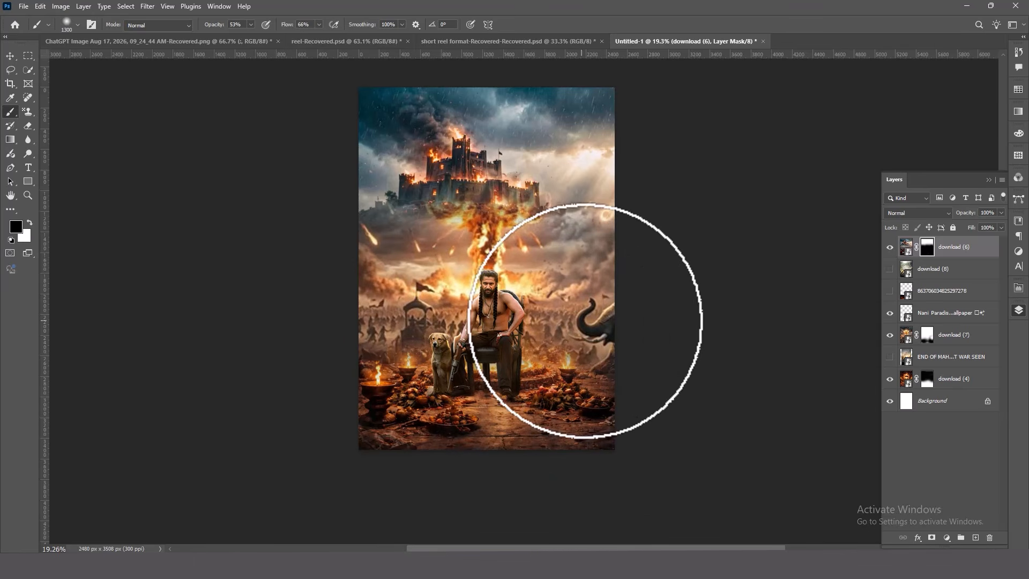
{"action": "scroll", "coordinate": [658, 429], "scroll_direction": "down", "scroll_amount": 4}
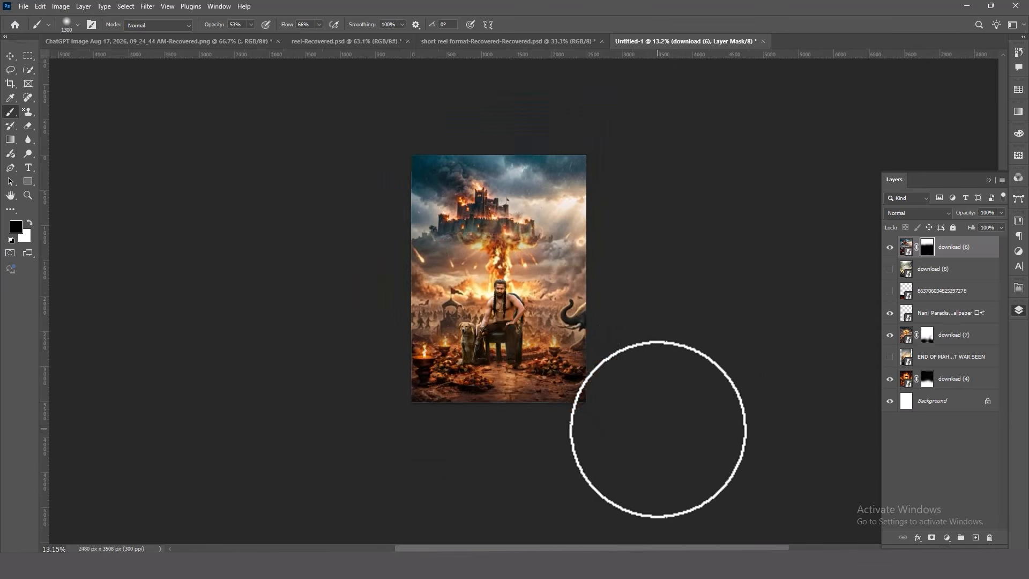
{"action": "scroll", "coordinate": [657, 429], "scroll_direction": "up", "scroll_amount": 3}
Select the image layers from download (6) to download (4) and stamp all visible content into a new top layer
{"action": "left_click", "coordinate": [13, 59]}
{"action": "left_click", "coordinate": [725, 220]}
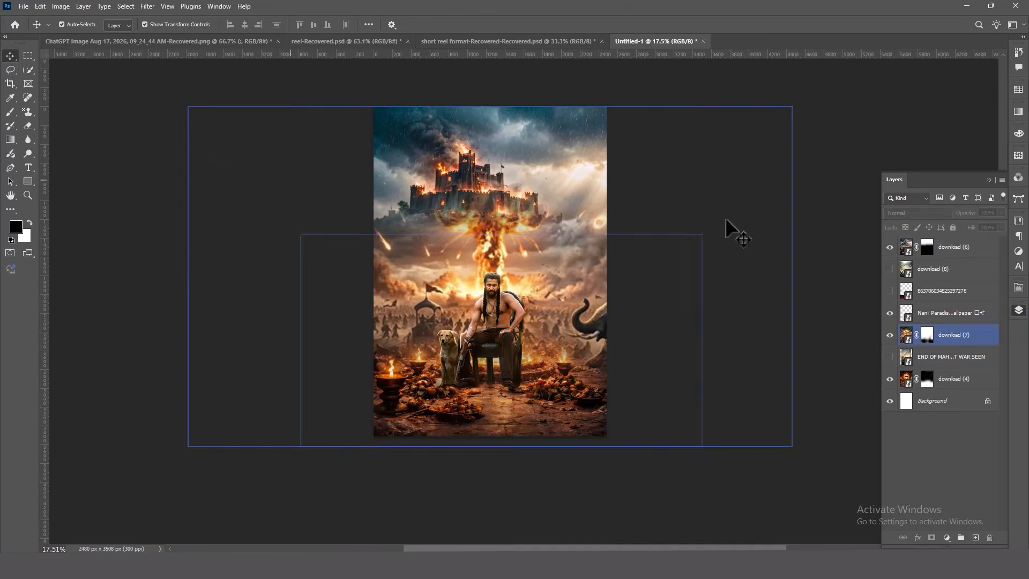
{"action": "left_click", "coordinate": [977, 252]}
{"action": "left_click", "coordinate": [980, 380], "text": "shift"}
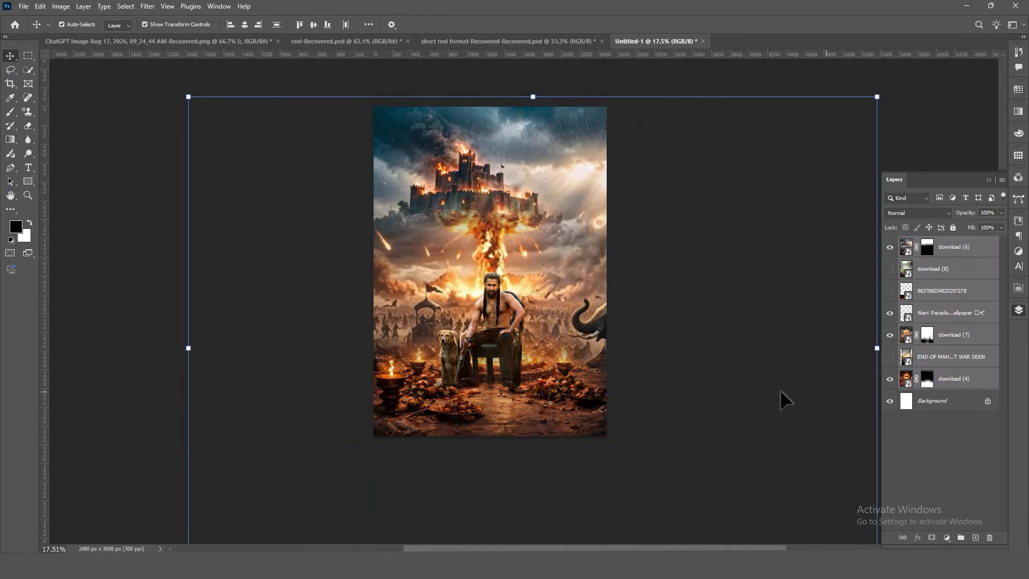
{"action": "key", "text": "ctrl"}
{"action": "key", "text": "ctrl+shift+alt+e"}
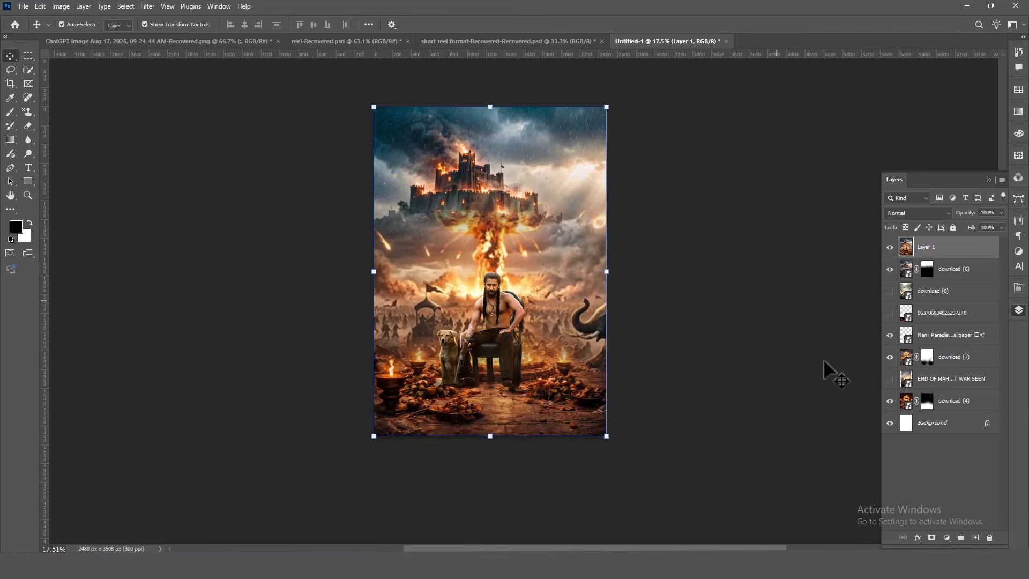
Convert the merged top layer into a smart object
{"action": "left_click", "coordinate": [761, 280], "text": "ctrl"}
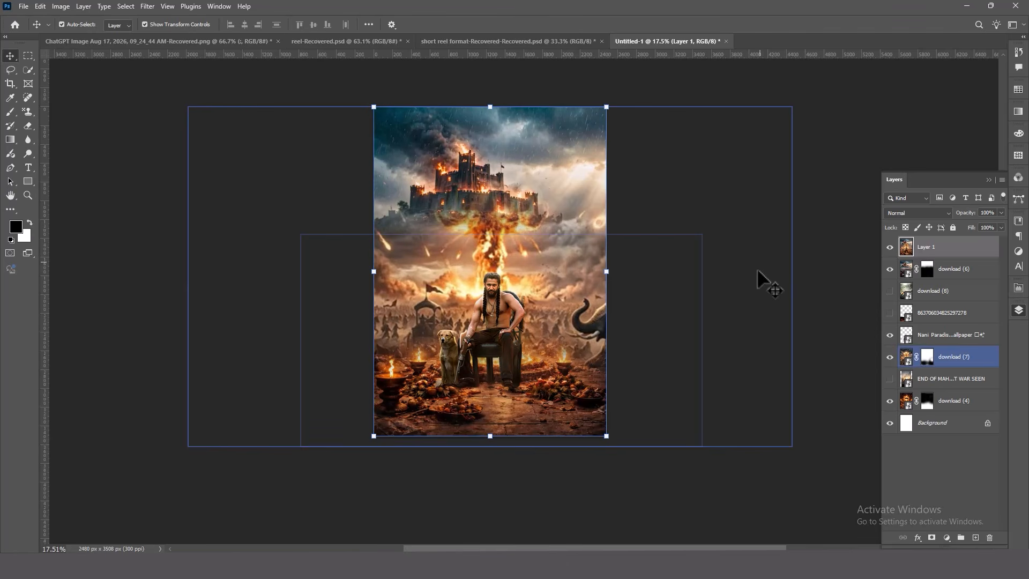
{"action": "left_click", "coordinate": [953, 248]}
{"action": "right_click", "coordinate": [953, 249]}
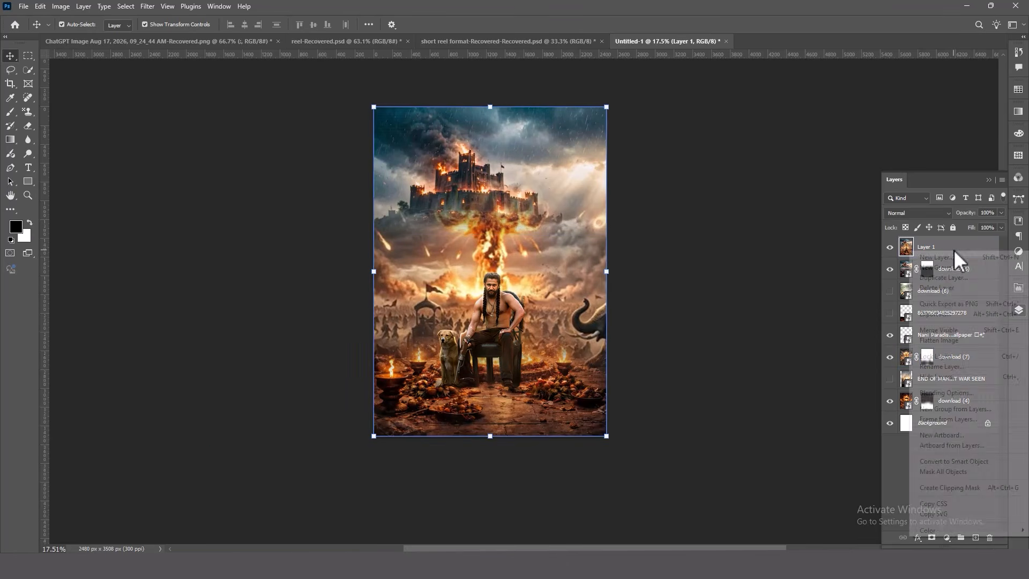
{"action": "left_click", "coordinate": [955, 463]}
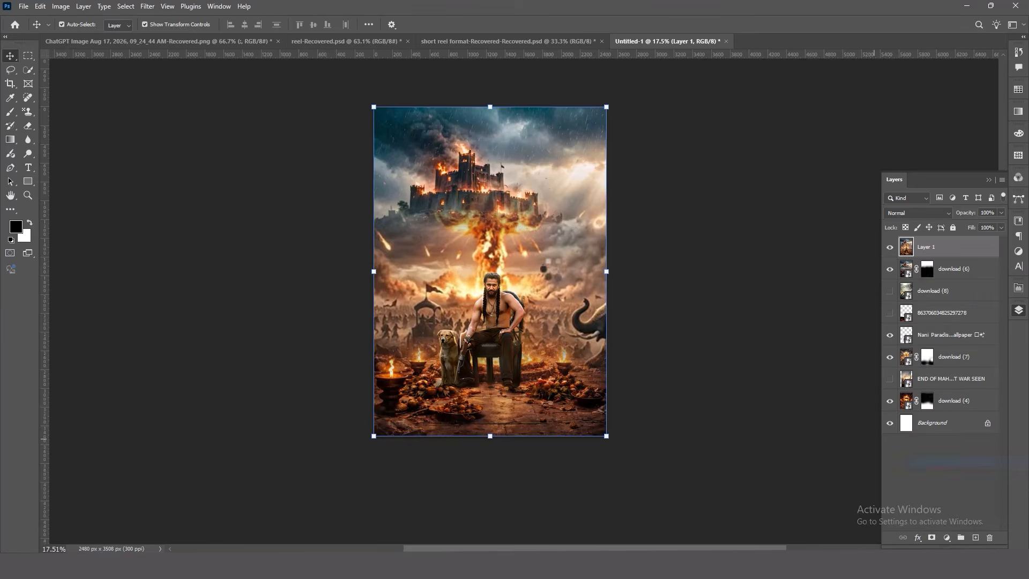
Set Camera Raw light on the merged layer to Exposure -0.55, Contrast +27, Highlights +20, Shadows +20, Whites +23 and Blacks -48
{"action": "left_click", "coordinate": [146, 7]}
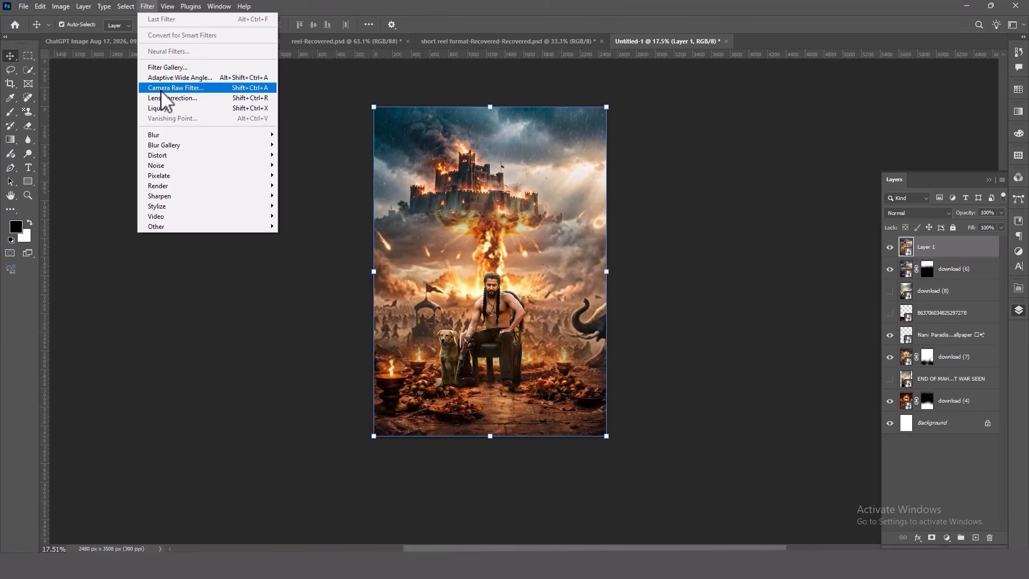
{"action": "left_click", "coordinate": [159, 87]}
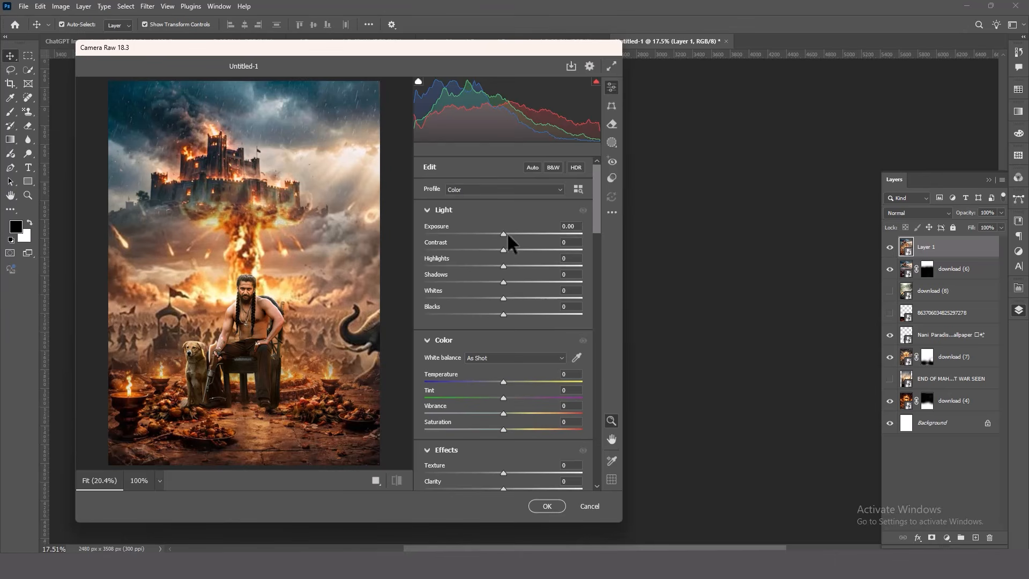
{"action": "left_click_drag", "start_coordinate": [507, 233], "coordinate": [462, 311]}
{"action": "left_click", "coordinate": [509, 298]}
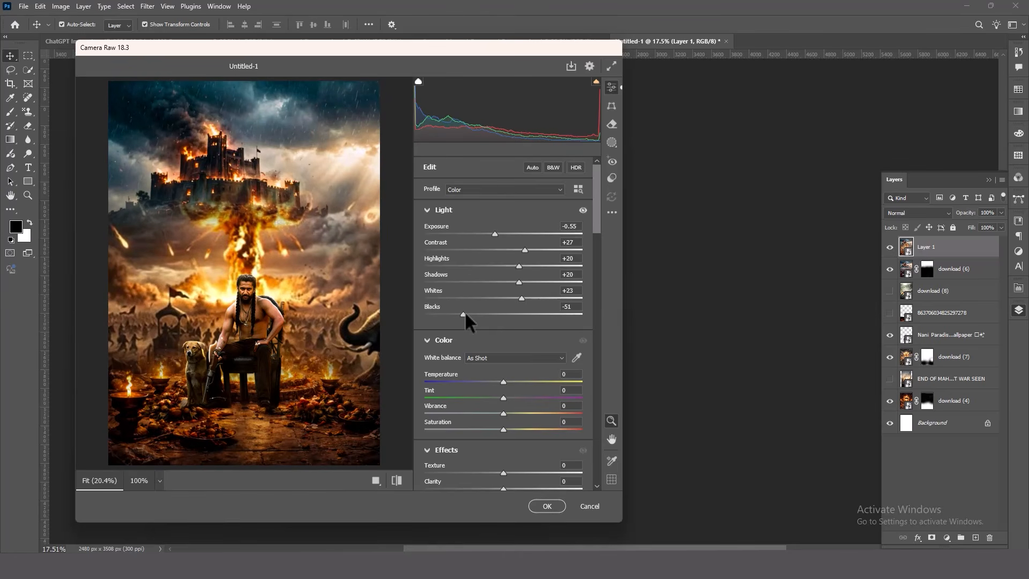
{"action": "left_click_drag", "start_coordinate": [465, 311], "coordinate": [466, 311]}
Set Camera Raw effects to Texture +31, Clarity +16, Dehaze -24 and Vignette -26, and apply the filter
{"action": "scroll", "coordinate": [492, 407], "scroll_direction": "down", "scroll_amount": 3}
{"action": "left_click_drag", "start_coordinate": [506, 349], "coordinate": [517, 351]}
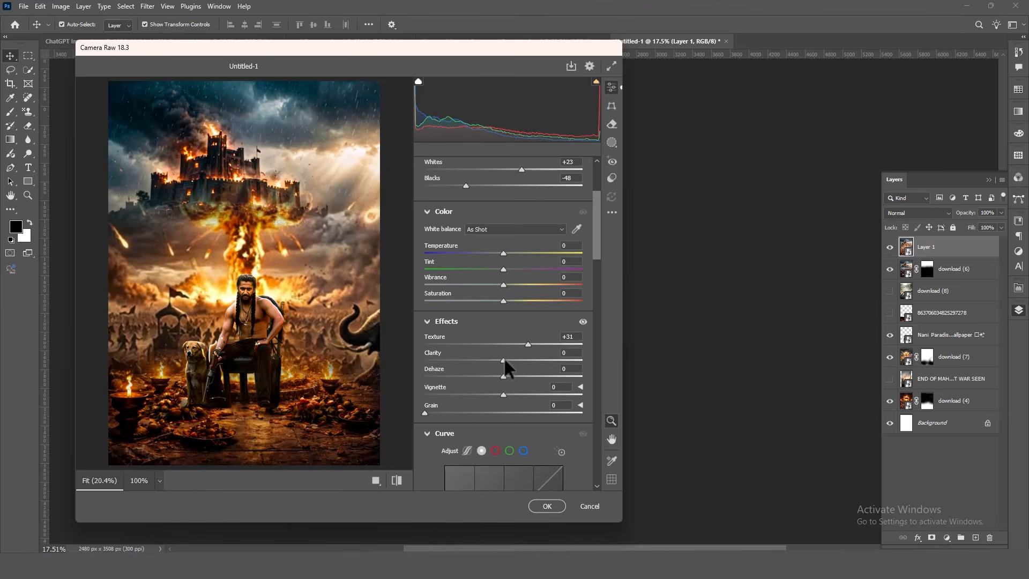
{"action": "left_click_drag", "start_coordinate": [503, 360], "coordinate": [483, 375]}
{"action": "scroll", "coordinate": [499, 392], "scroll_direction": "down", "scroll_amount": 1}
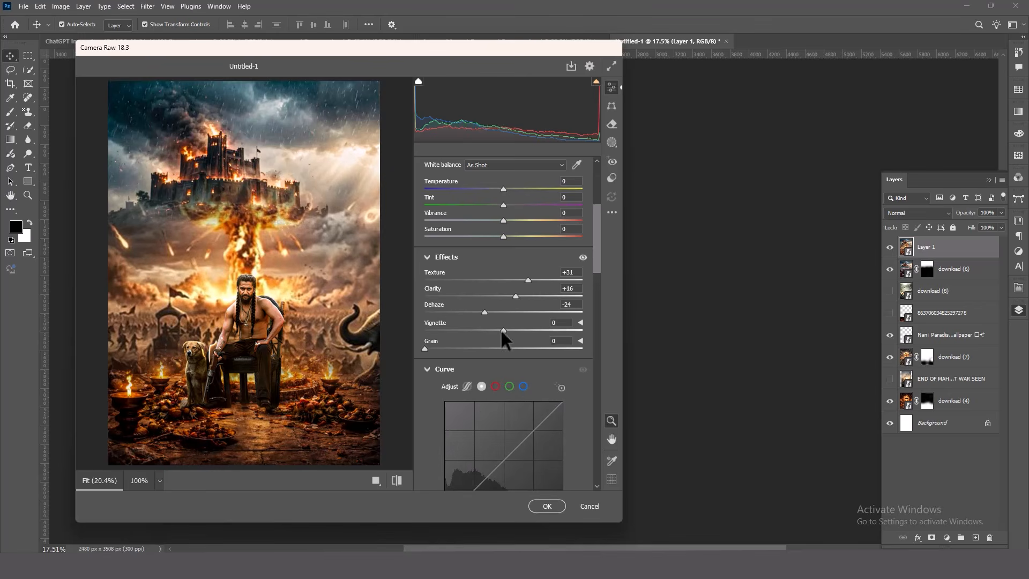
{"action": "left_click_drag", "start_coordinate": [502, 330], "coordinate": [480, 329]}
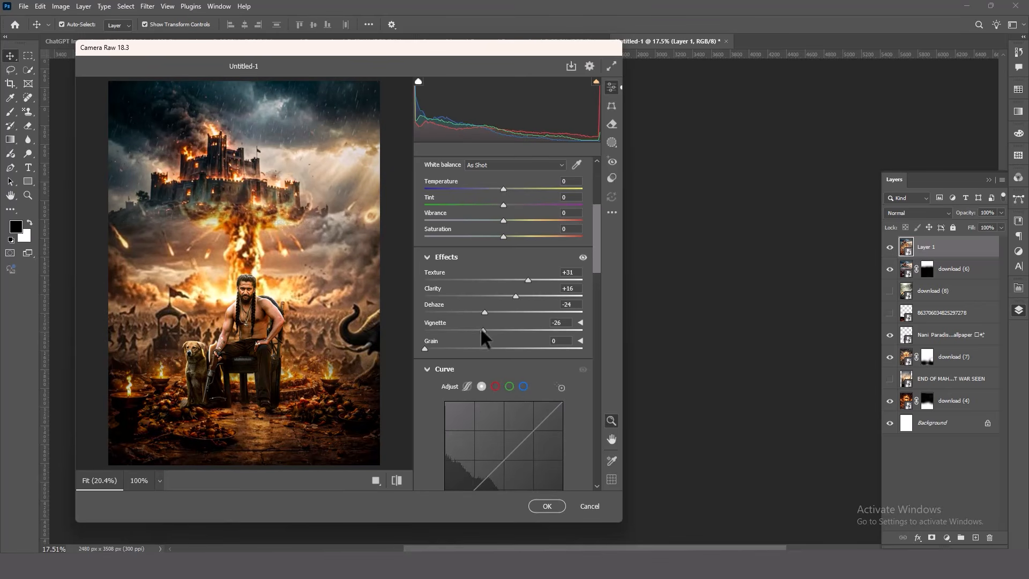
{"action": "scroll", "coordinate": [480, 328], "scroll_direction": "down", "scroll_amount": 2}
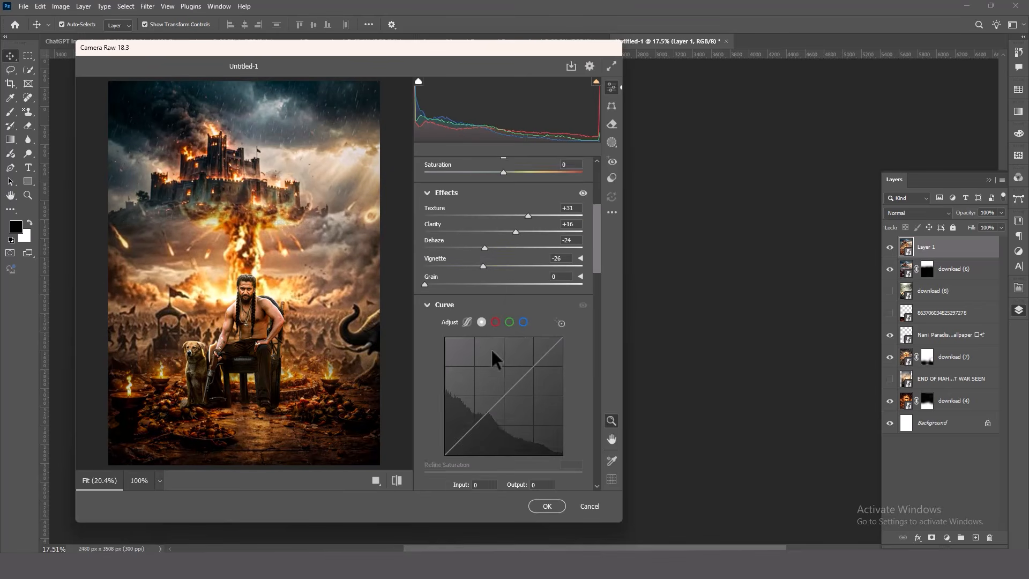
{"action": "left_click", "coordinate": [547, 505]}
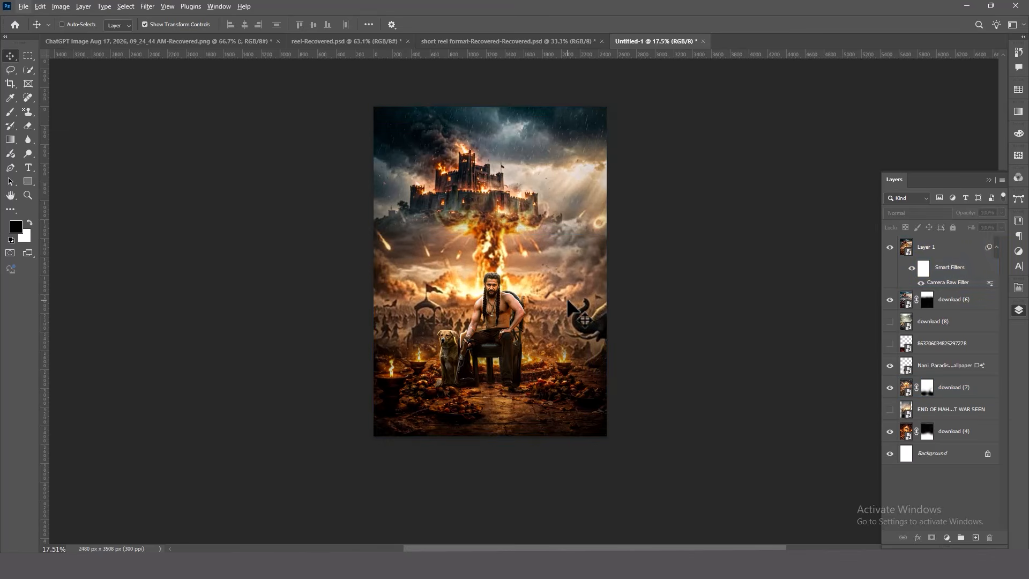
Show the hidden ChatGPT image layer and Group 1 to place the title and credit text over the poster
{"action": "key", "text": "ctrl+0"}
{"action": "left_click", "coordinate": [747, 232]}
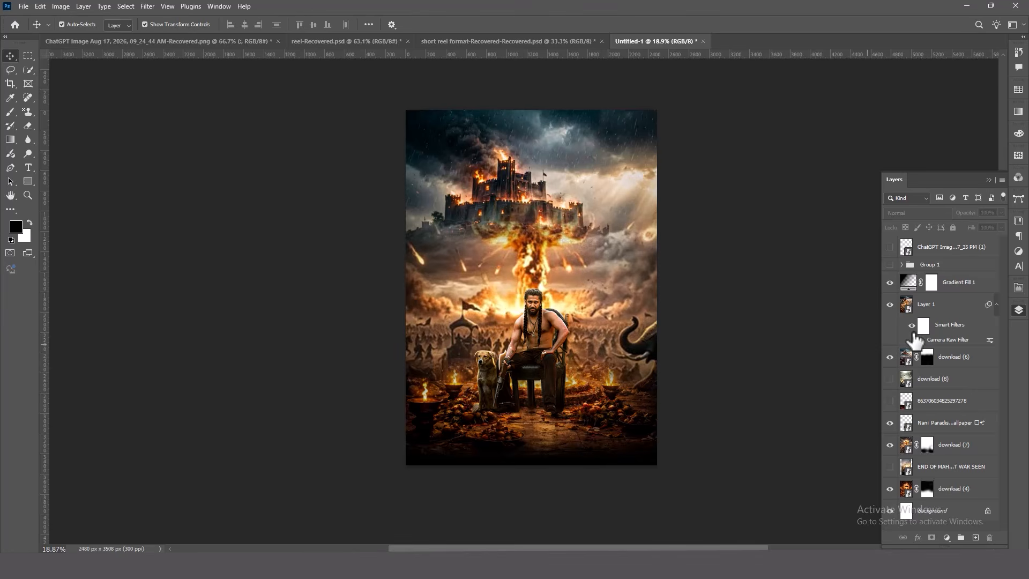
{"action": "left_click", "coordinate": [905, 283]}
{"action": "left_click", "coordinate": [890, 265]}
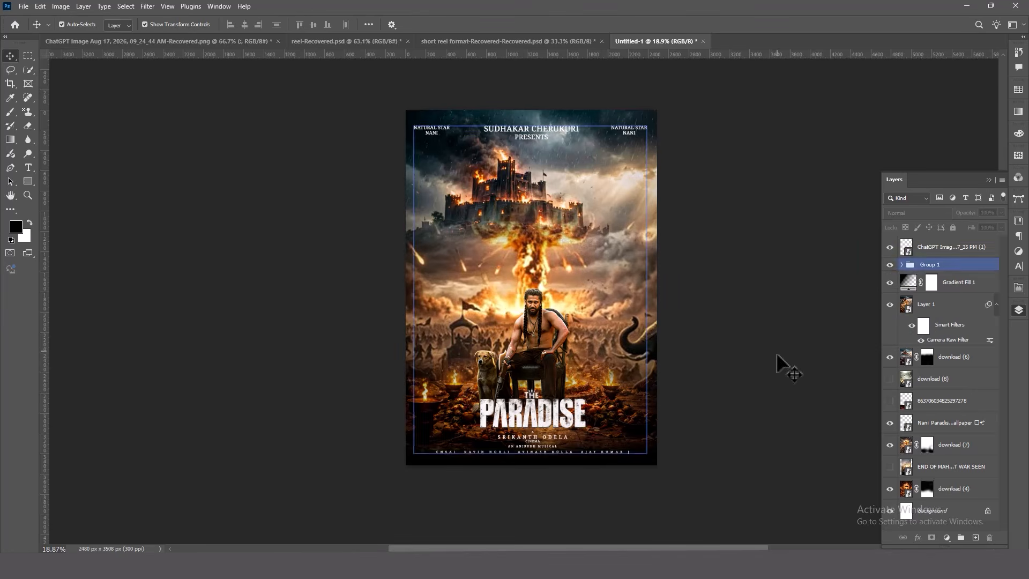